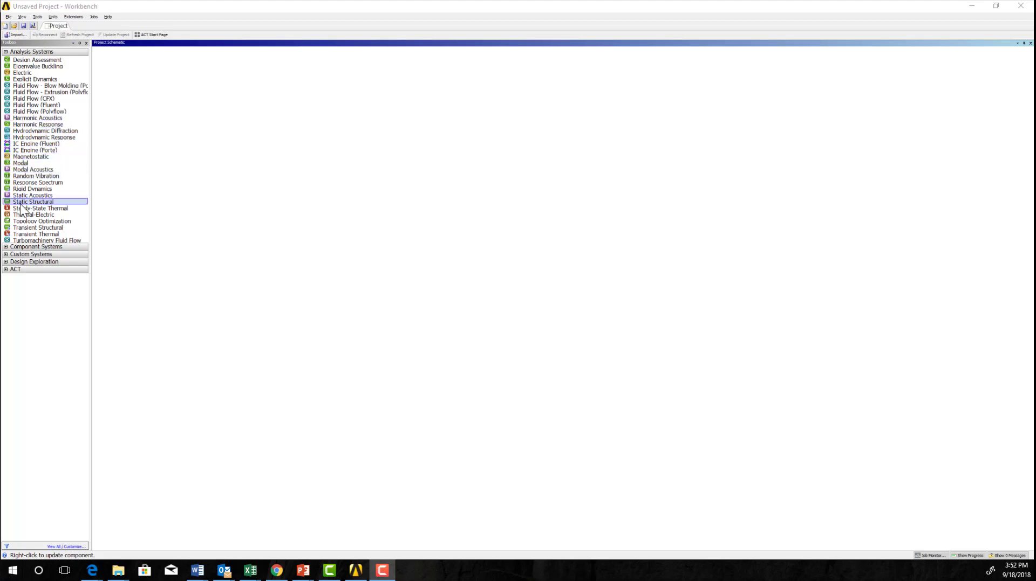
Add a Static Structural system to the project schematic and import budynas3_84.x_b as its geometry
{"action": "left_click_drag", "start_coordinate": [22, 204], "coordinate": [135, 90]}
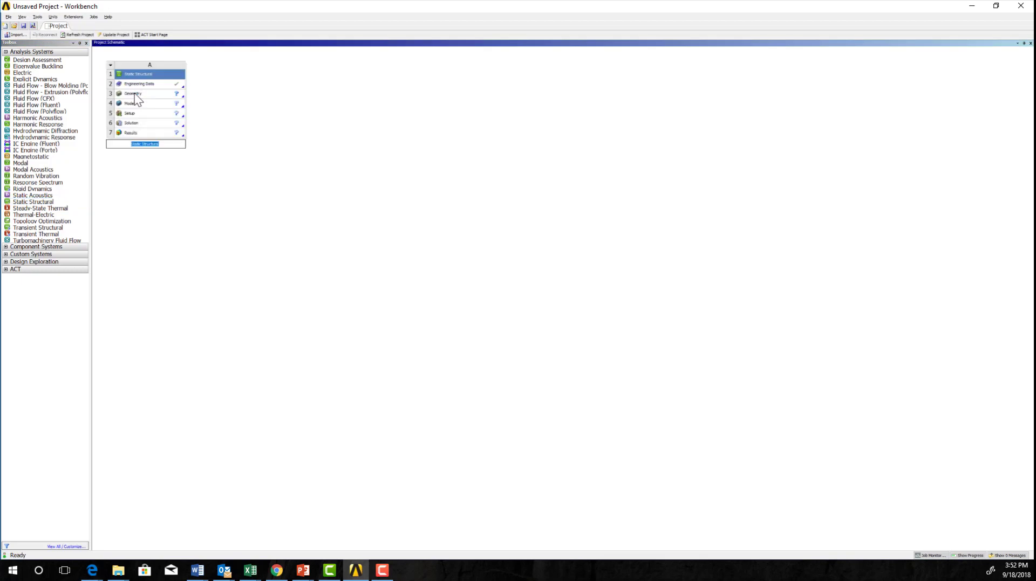
{"action": "left_click", "coordinate": [135, 95]}
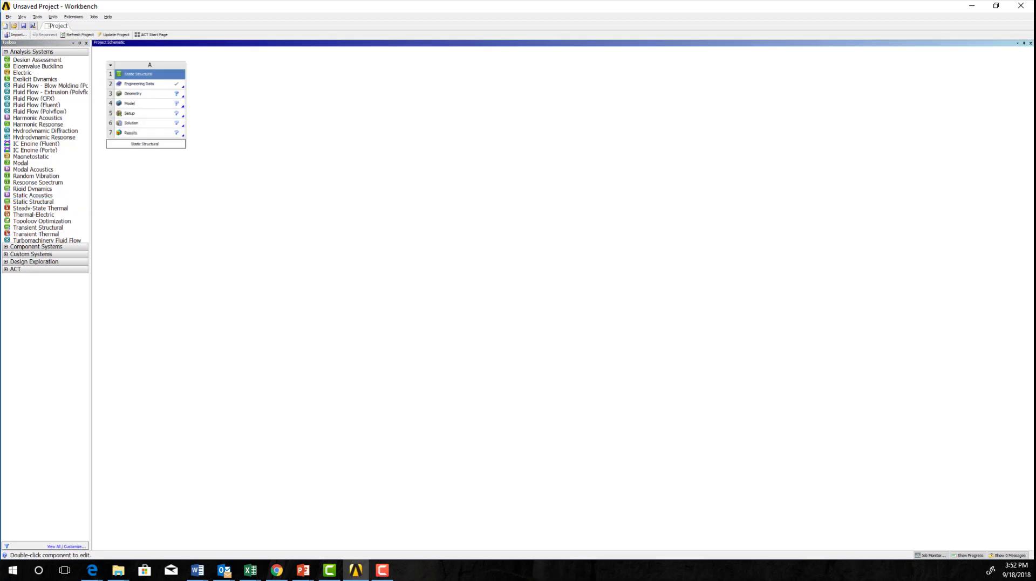
{"action": "right_click", "coordinate": [134, 95]}
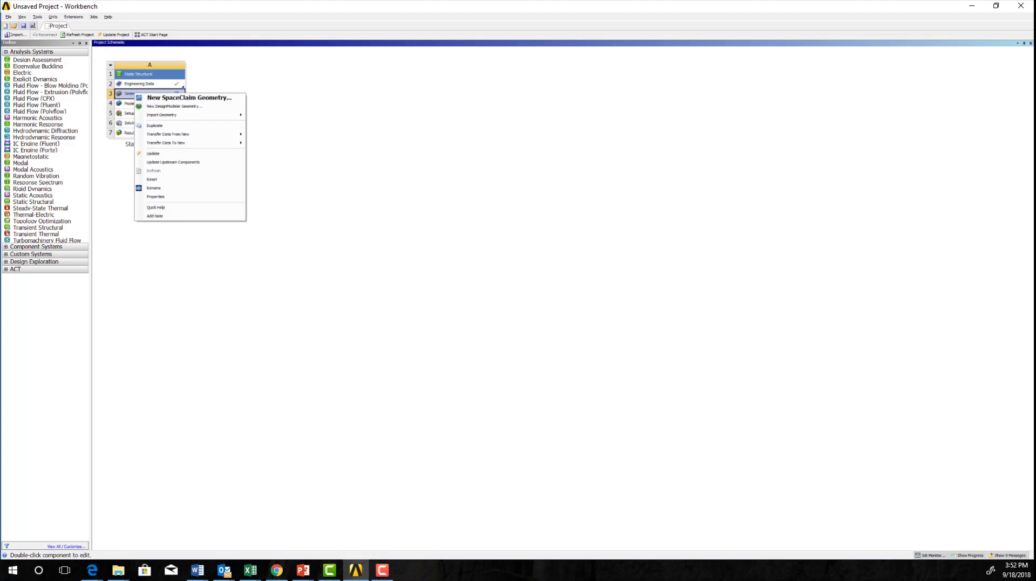
{"action": "mouse_move", "coordinate": [168, 115]}
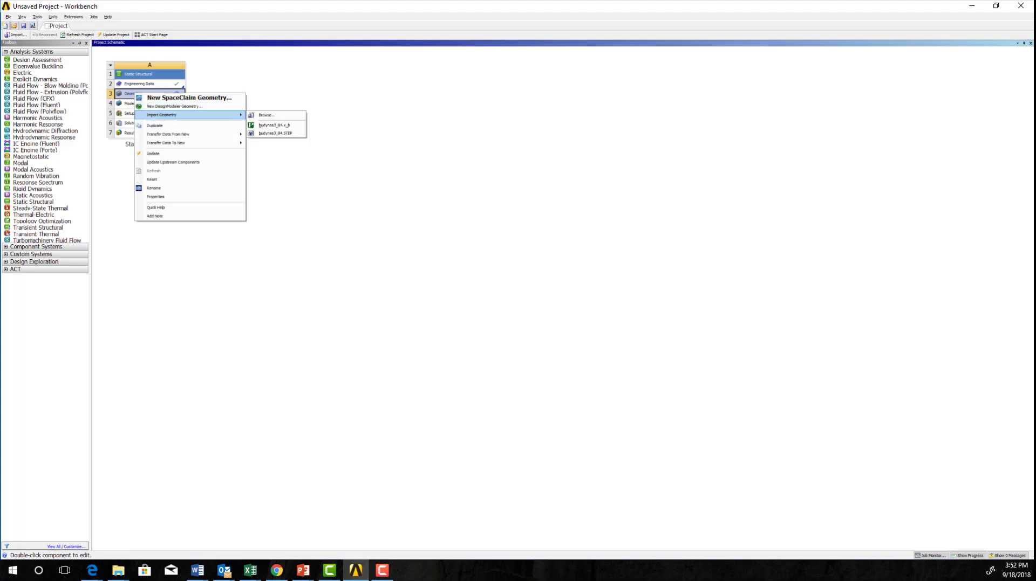
{"action": "left_click", "coordinate": [273, 116]}
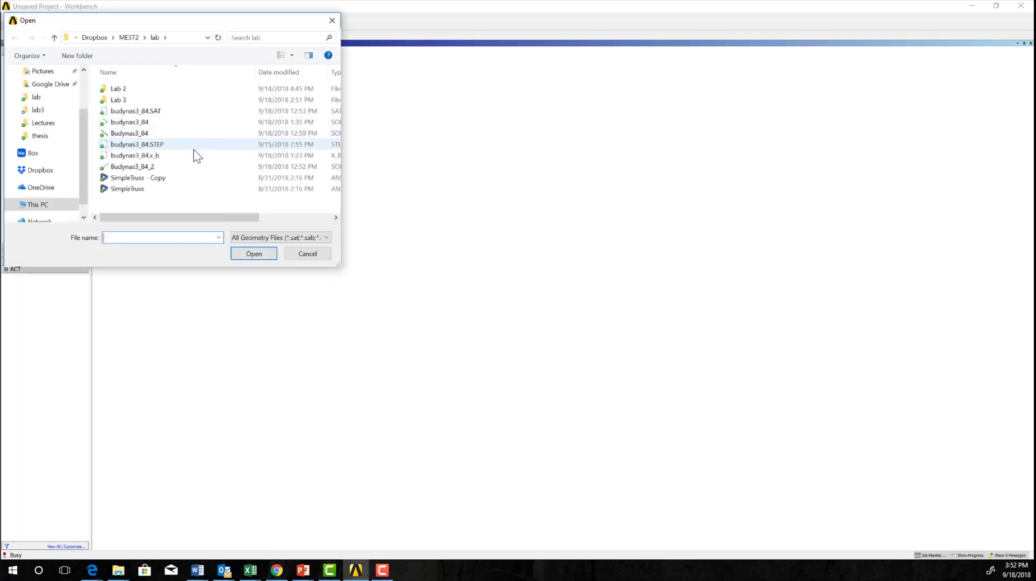
{"action": "left_click", "coordinate": [131, 154]}
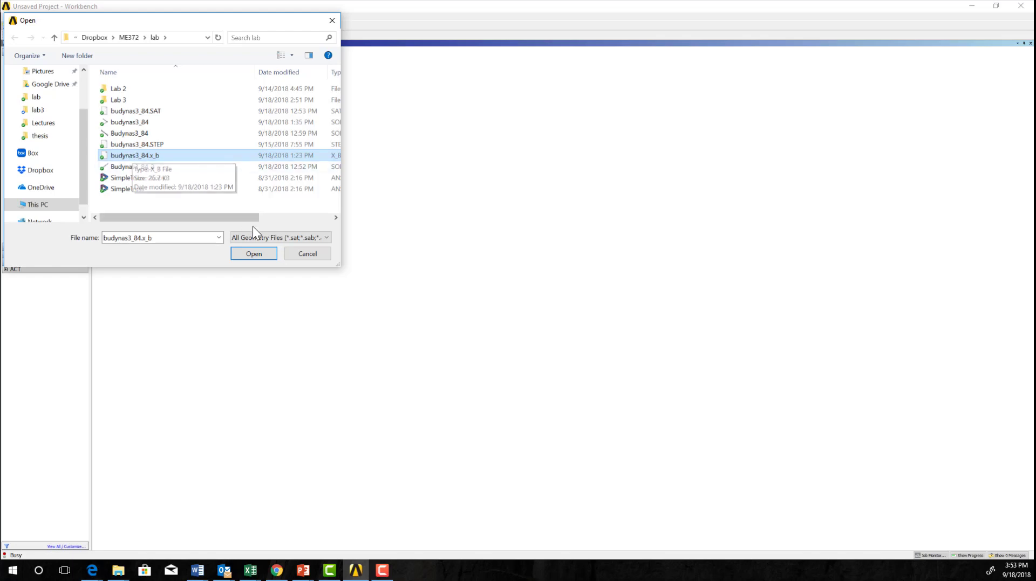
{"action": "left_click", "coordinate": [251, 254]}
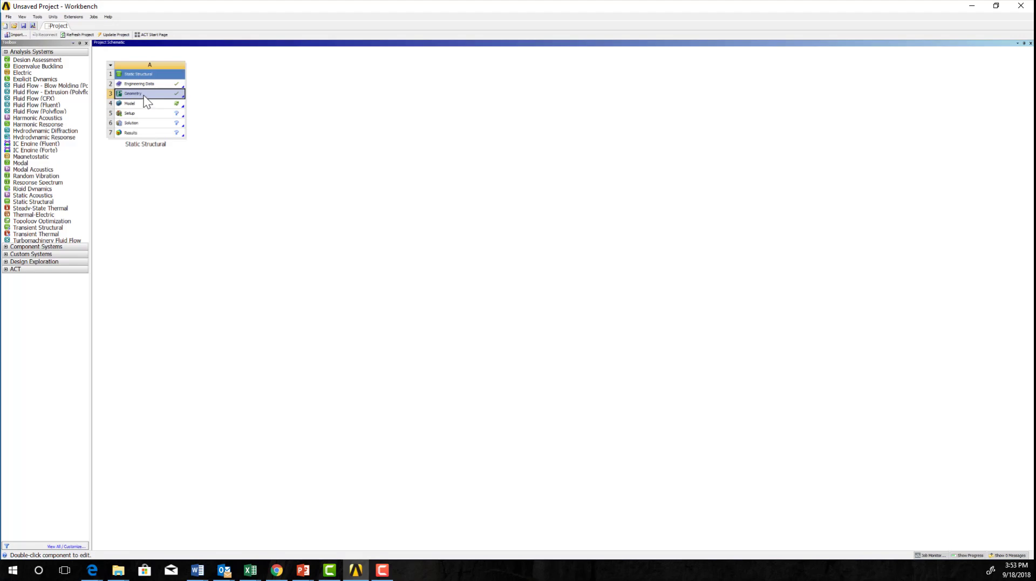
Open the imported geometry in SpaceClaim and inspect the wrench's hexagonal socket, shaft and cross handle from several angles
{"action": "double_click", "coordinate": [144, 95]}
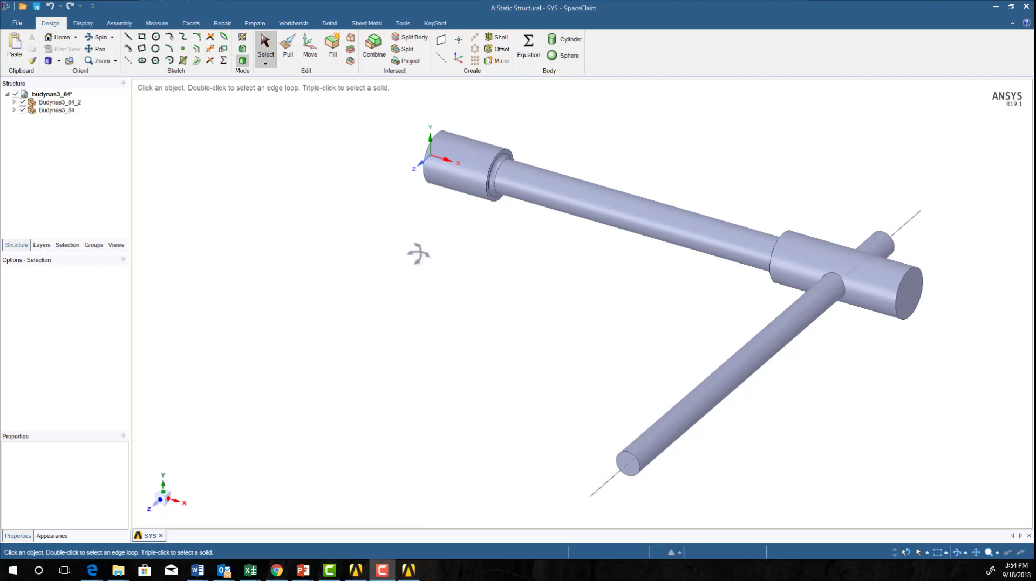
{"action": "mouse_move", "coordinate": [419, 254]}
{"action": "middle_mouse_down"}
{"action": "mouse_move", "coordinate": [464, 264]}
{"action": "mouse_move", "coordinate": [497, 289]}
{"action": "mouse_move", "coordinate": [363, 229]}
{"action": "mouse_move", "coordinate": [474, 245]}
{"action": "middle_mouse_up"}
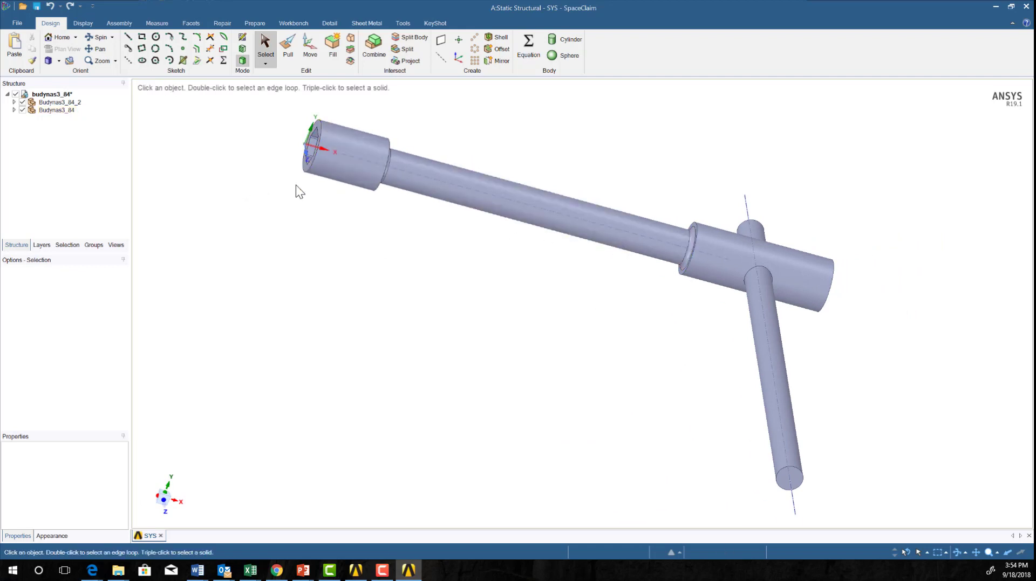
{"action": "middle_click_drag", "start_coordinate": [296, 186], "coordinate": [284, 161]}
{"action": "scroll", "coordinate": [284, 162], "scroll_direction": "up", "scroll_amount": 8}
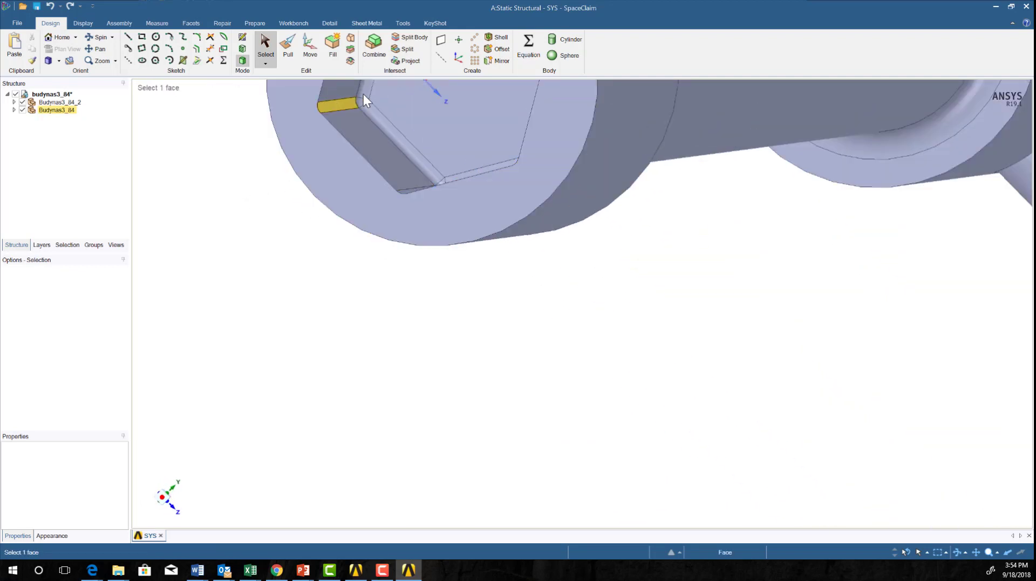
{"action": "scroll", "coordinate": [398, 245], "scroll_direction": "down", "scroll_amount": 8}
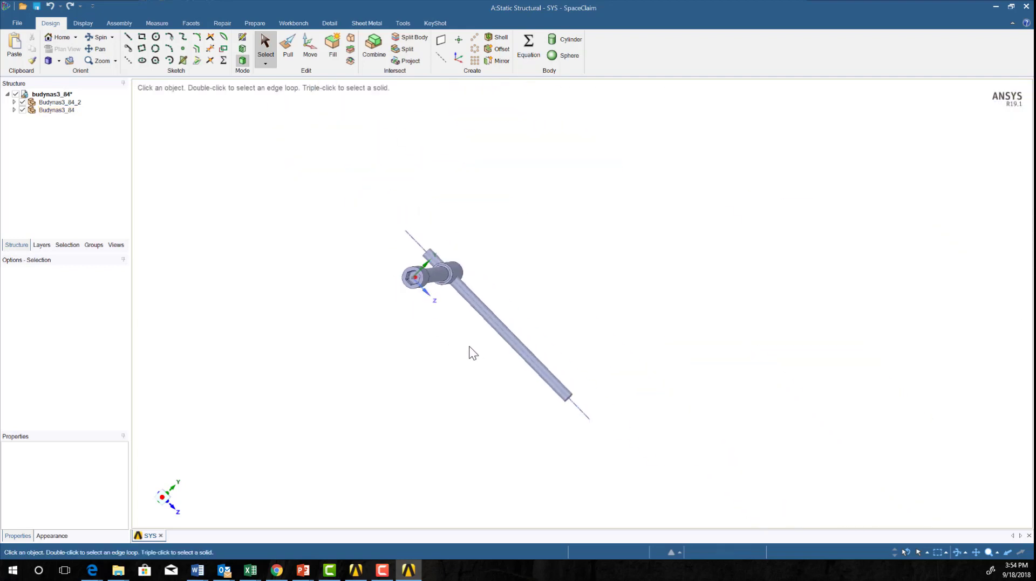
{"action": "middle_click_drag", "start_coordinate": [469, 347], "coordinate": [349, 317]}
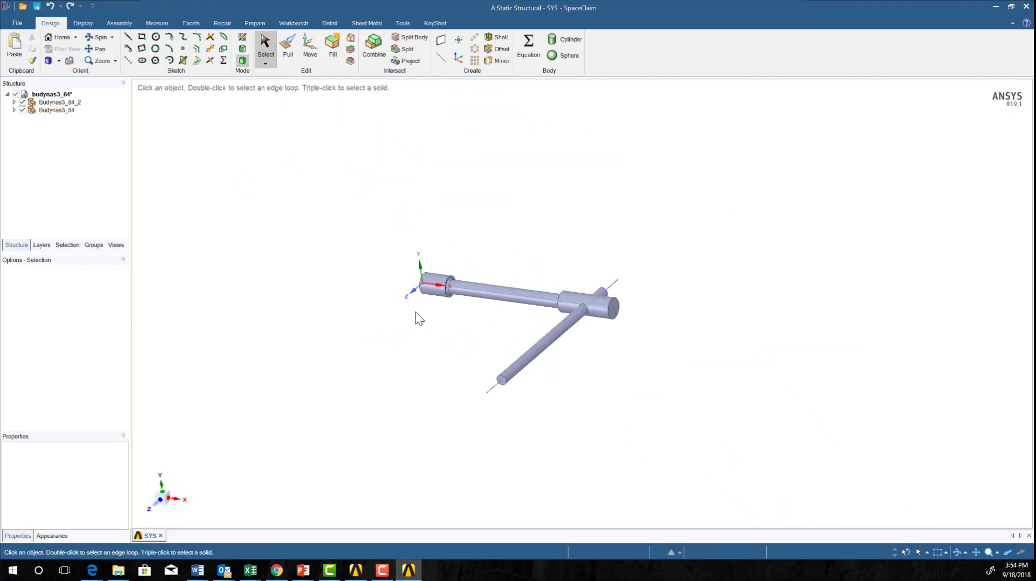
{"action": "scroll", "coordinate": [611, 365], "scroll_direction": "up", "scroll_amount": 5}
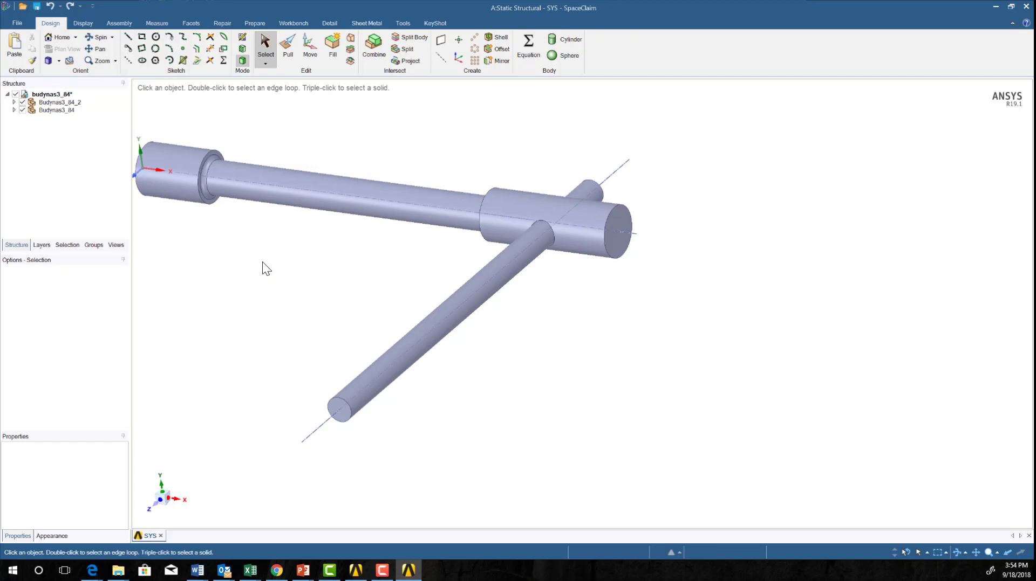
{"action": "scroll", "coordinate": [271, 268], "scroll_direction": "up", "scroll_amount": 2}
{"action": "scroll", "coordinate": [270, 268], "scroll_direction": "down", "scroll_amount": 1}
{"action": "middle_click_drag", "start_coordinate": [271, 268], "coordinate": [296, 261]}
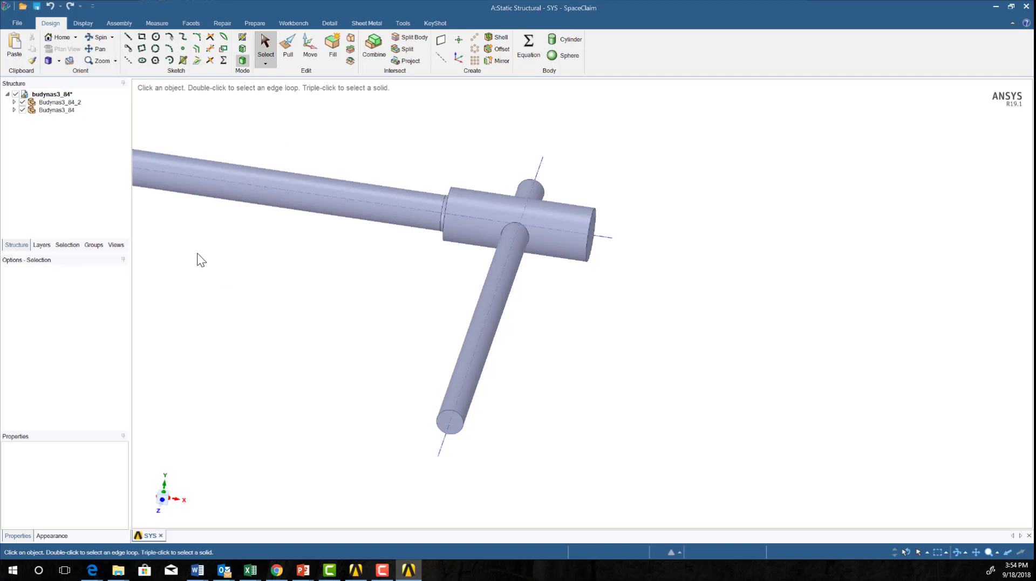
{"action": "scroll", "coordinate": [201, 260], "scroll_direction": "down", "scroll_amount": 2}
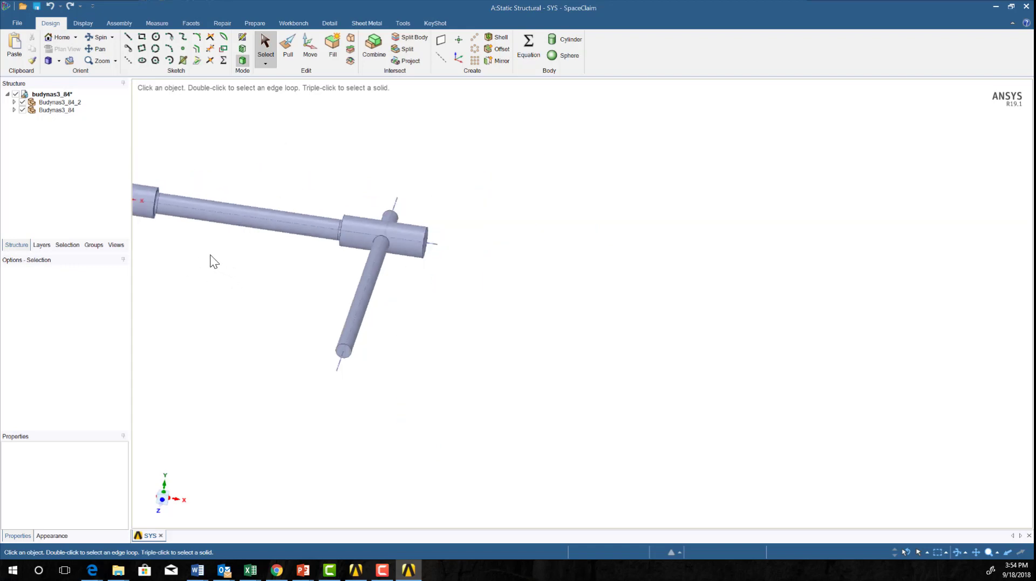
{"action": "middle_click_drag", "start_coordinate": [203, 257], "coordinate": [348, 267], "text": "shift"}
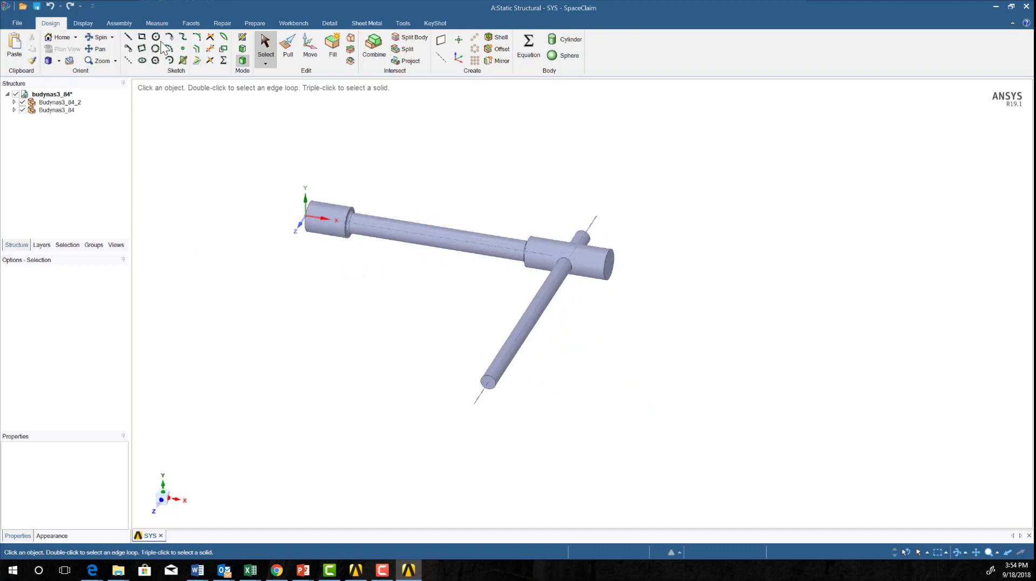
Check the wrench model for interfering bodies
{"action": "left_click", "coordinate": [260, 23]}
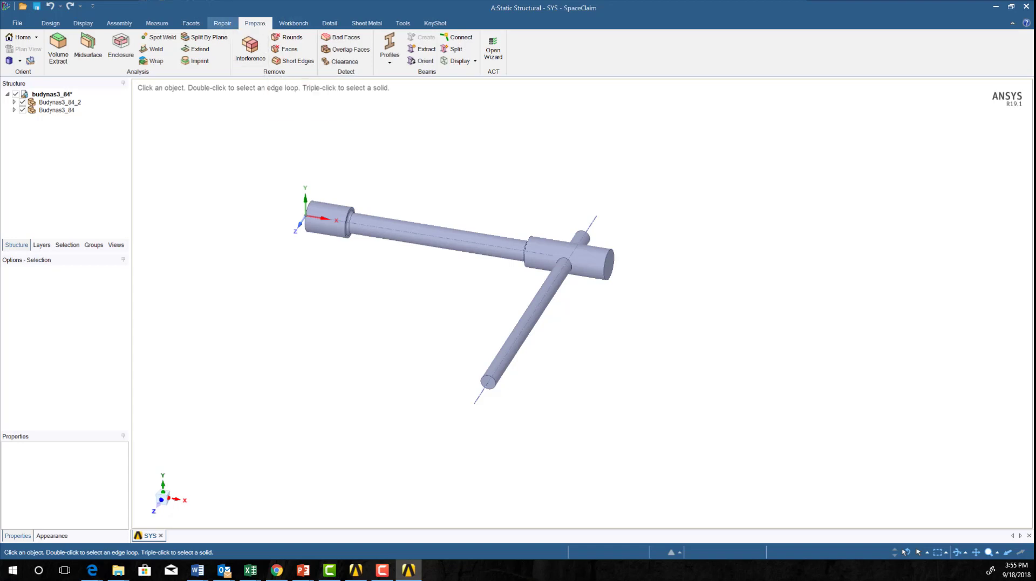
{"action": "left_click", "coordinate": [221, 24]}
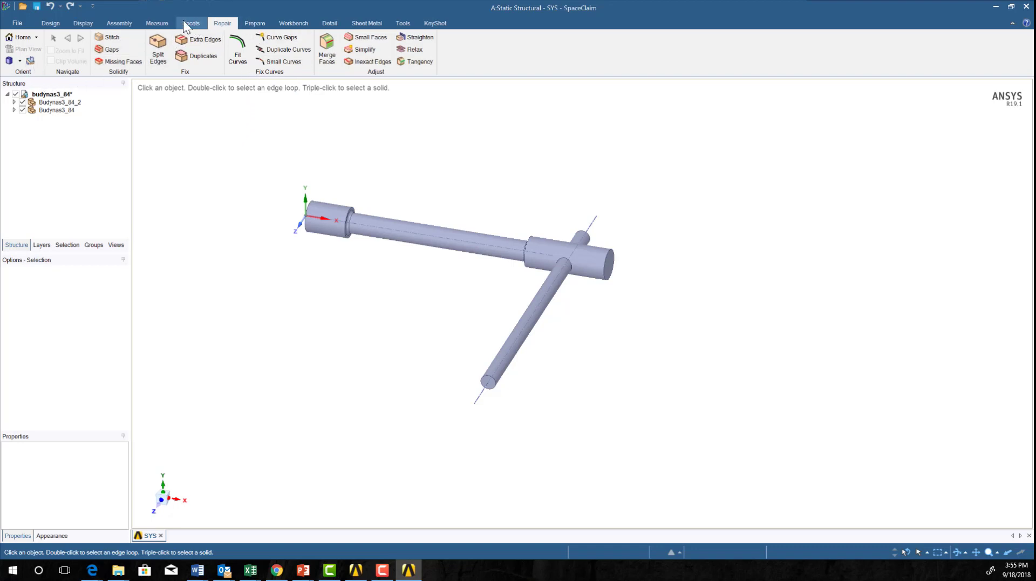
{"action": "left_click", "coordinate": [255, 25]}
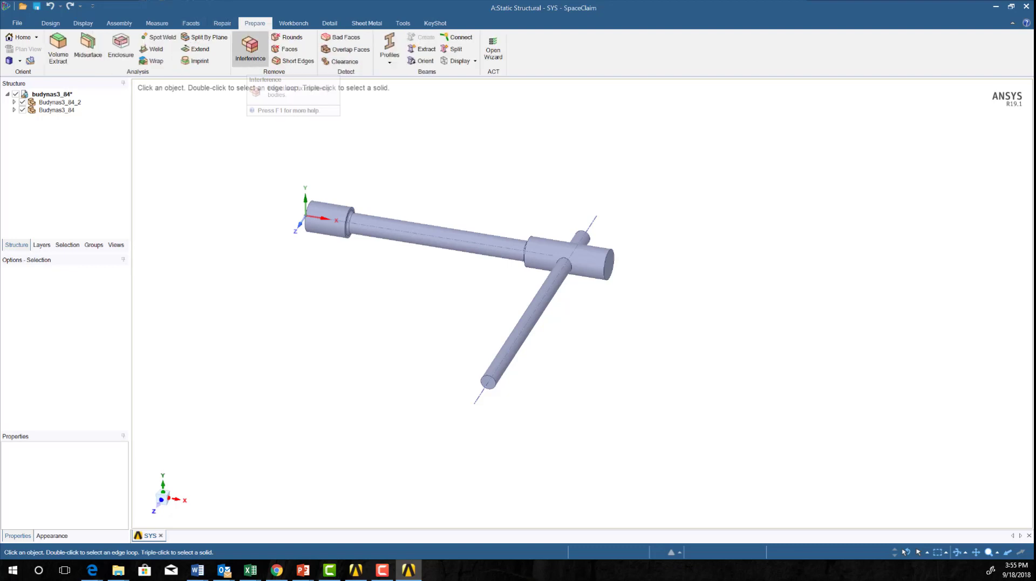
{"action": "left_click", "coordinate": [250, 51]}
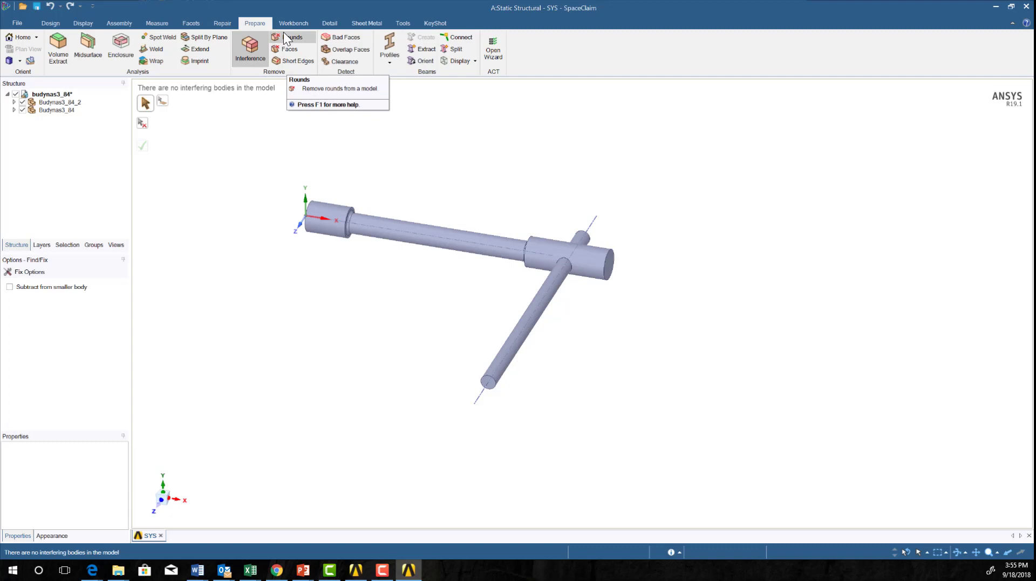
Remove the round where the shaft meets the larger cylinder holding the cross handle
{"action": "left_click", "coordinate": [283, 39]}
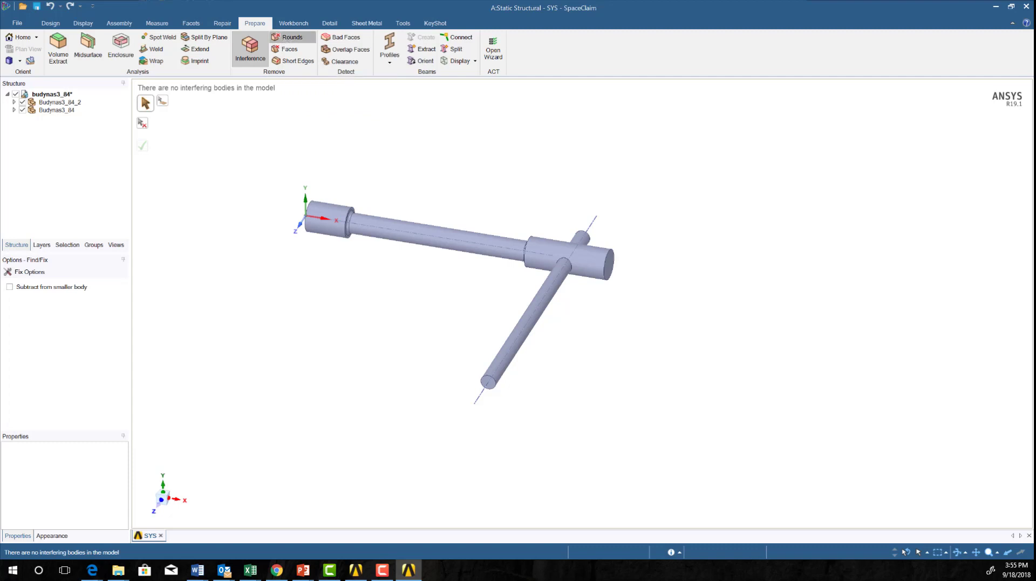
{"action": "scroll", "coordinate": [227, 153], "scroll_direction": "down", "scroll_amount": 2}
{"action": "mouse_move", "coordinate": [228, 160]}
{"action": "middle_mouse_down"}
{"action": "mouse_move", "coordinate": [278, 184]}
{"action": "mouse_move", "coordinate": [328, 190]}
{"action": "middle_mouse_up"}
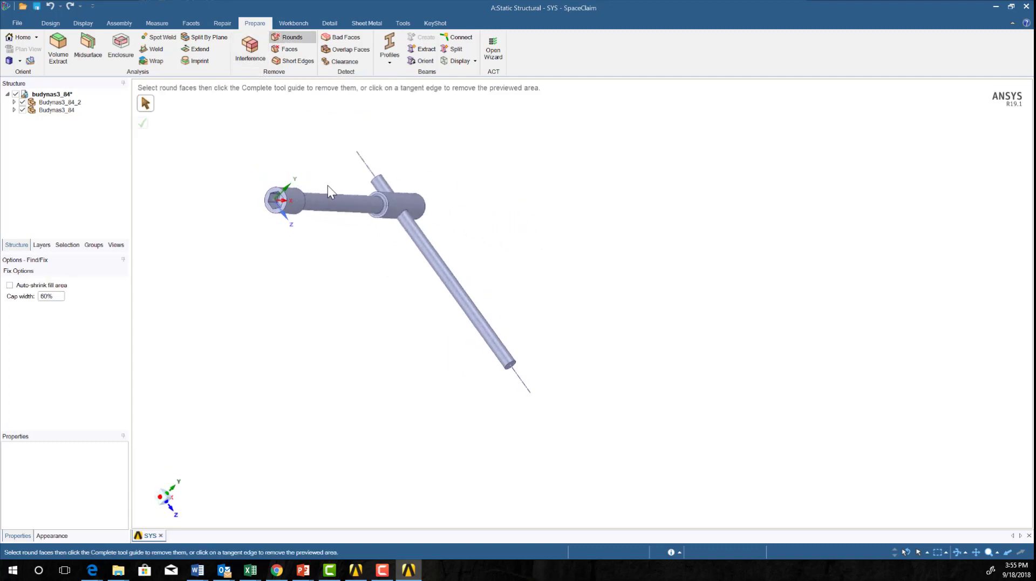
{"action": "scroll", "coordinate": [382, 207], "scroll_direction": "up", "scroll_amount": 5}
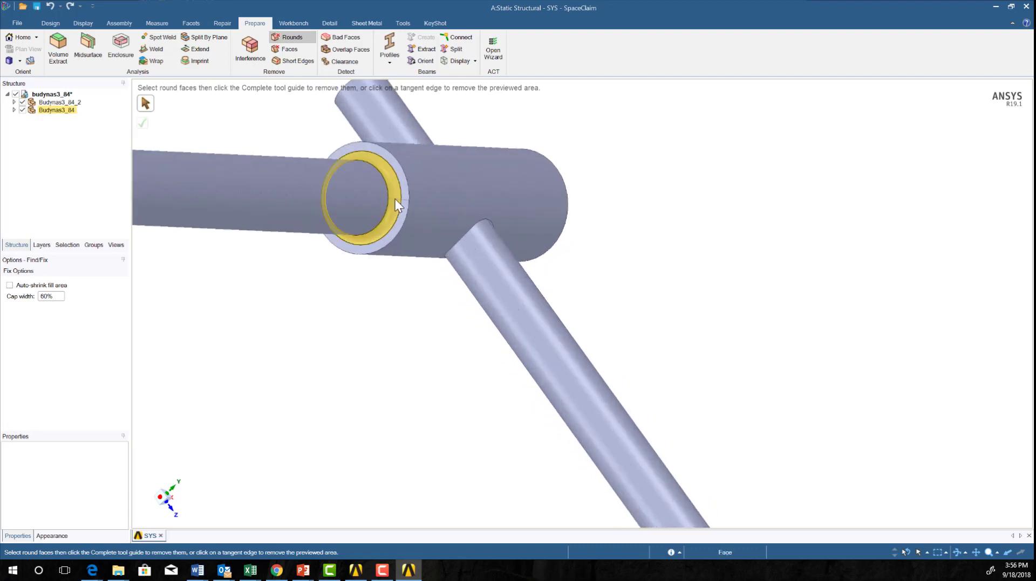
{"action": "left_click", "coordinate": [395, 199]}
{"action": "scroll", "coordinate": [296, 350], "scroll_direction": "down", "scroll_amount": 3}
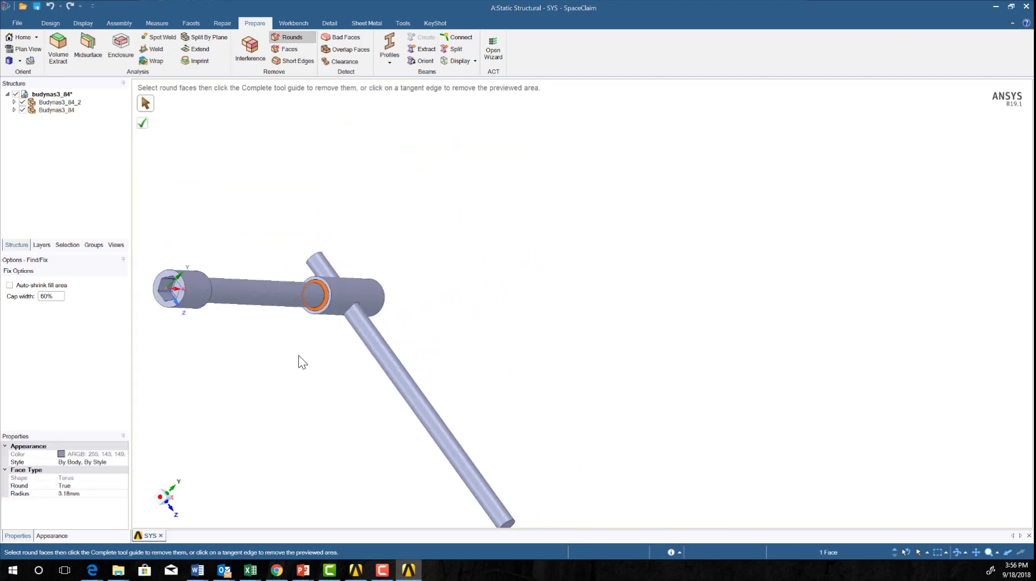
{"action": "middle_click_drag", "start_coordinate": [303, 362], "coordinate": [339, 336]}
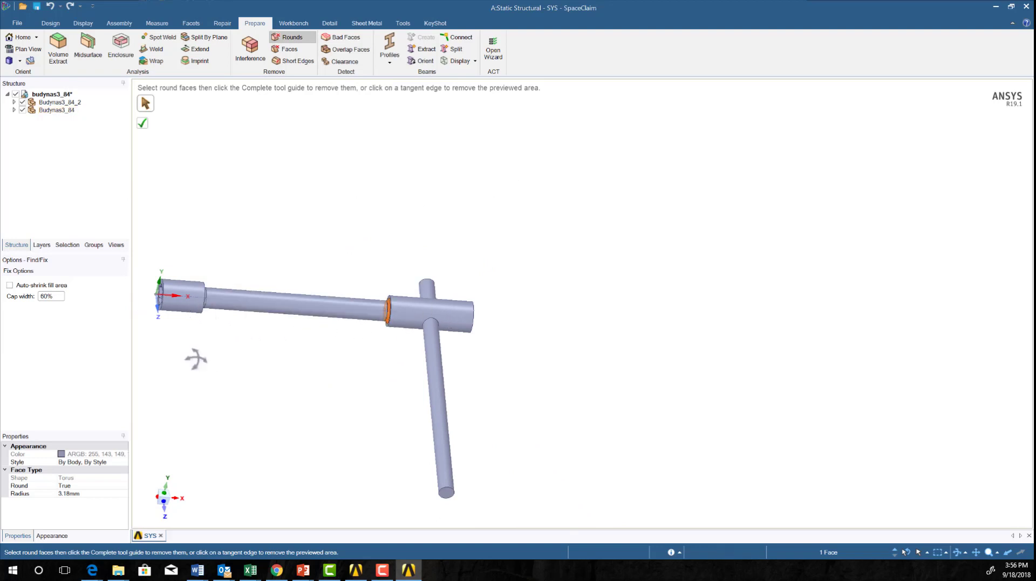
{"action": "middle_click_drag", "start_coordinate": [196, 359], "coordinate": [238, 340]}
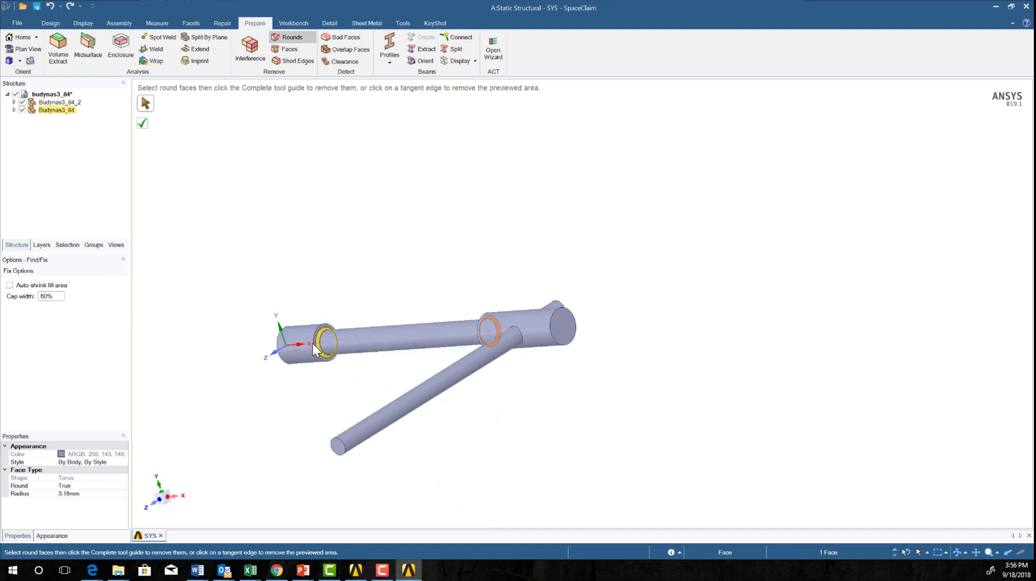
{"action": "middle_click_drag", "start_coordinate": [270, 395], "coordinate": [367, 386]}
{"action": "scroll", "coordinate": [255, 374], "scroll_direction": "up", "scroll_amount": 5}
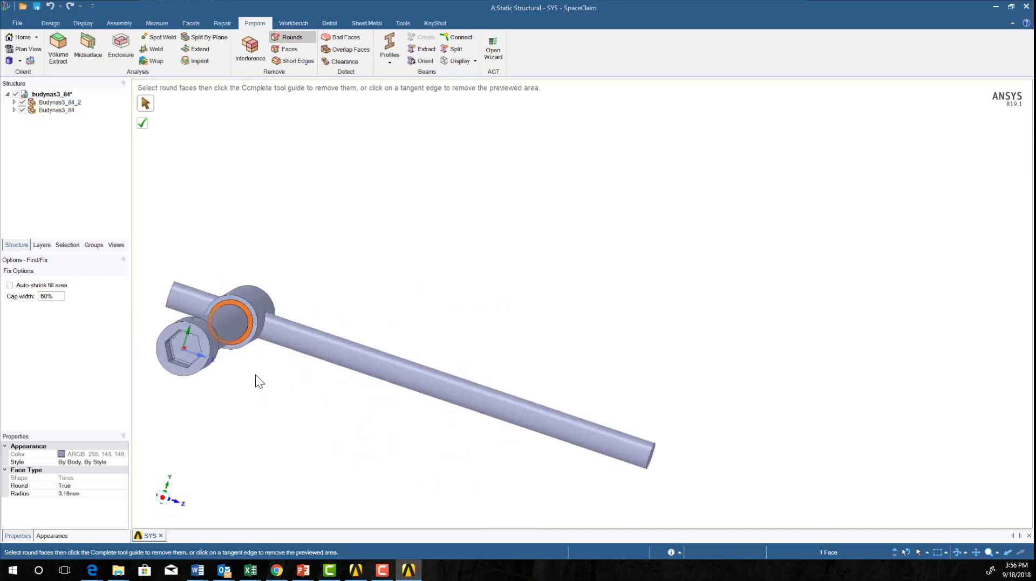
{"action": "middle_click_drag", "start_coordinate": [203, 390], "coordinate": [150, 402]}
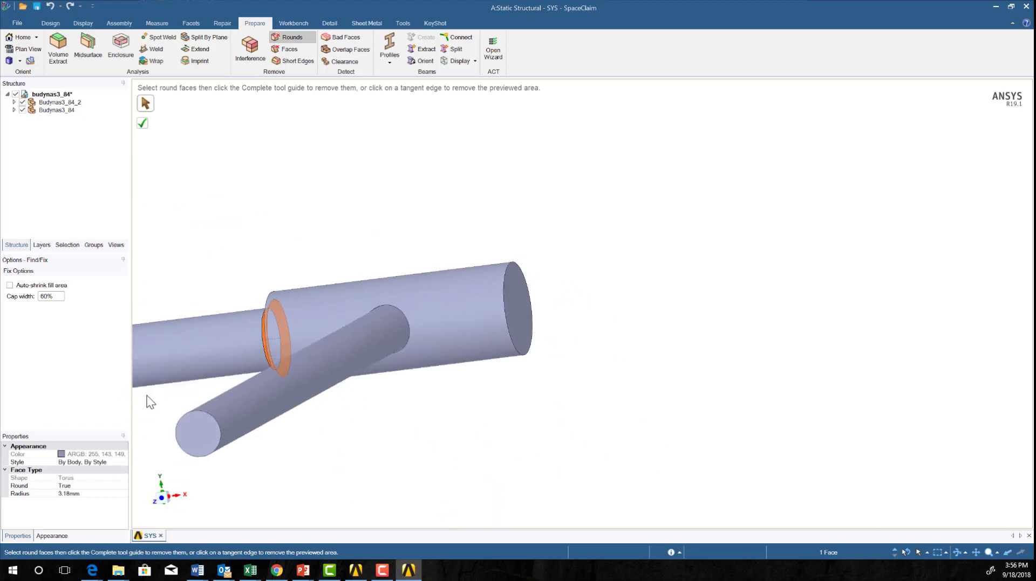
{"action": "middle_click_drag", "start_coordinate": [425, 211], "coordinate": [685, 167], "text": "ctrl"}
{"action": "scroll", "coordinate": [565, 212], "scroll_direction": "up", "scroll_amount": 5}
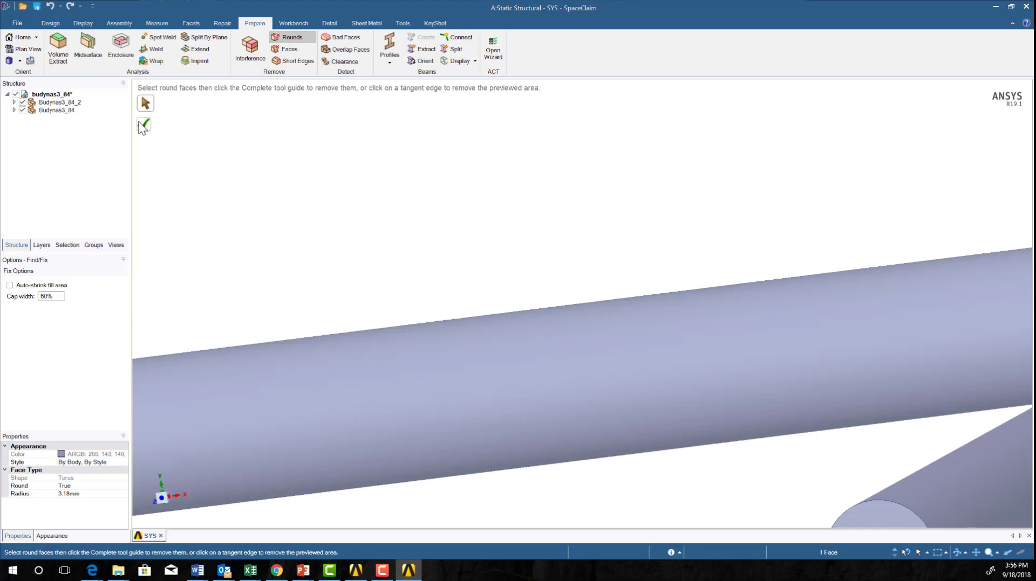
{"action": "scroll", "coordinate": [329, 248], "scroll_direction": "down", "scroll_amount": 8}
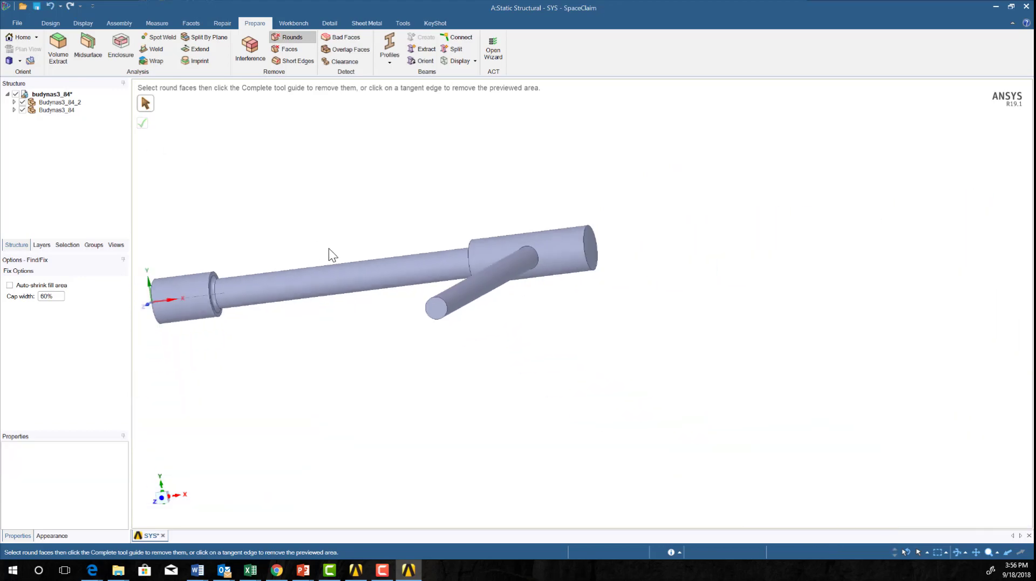
{"action": "middle_click_drag", "start_coordinate": [315, 246], "coordinate": [442, 264]}
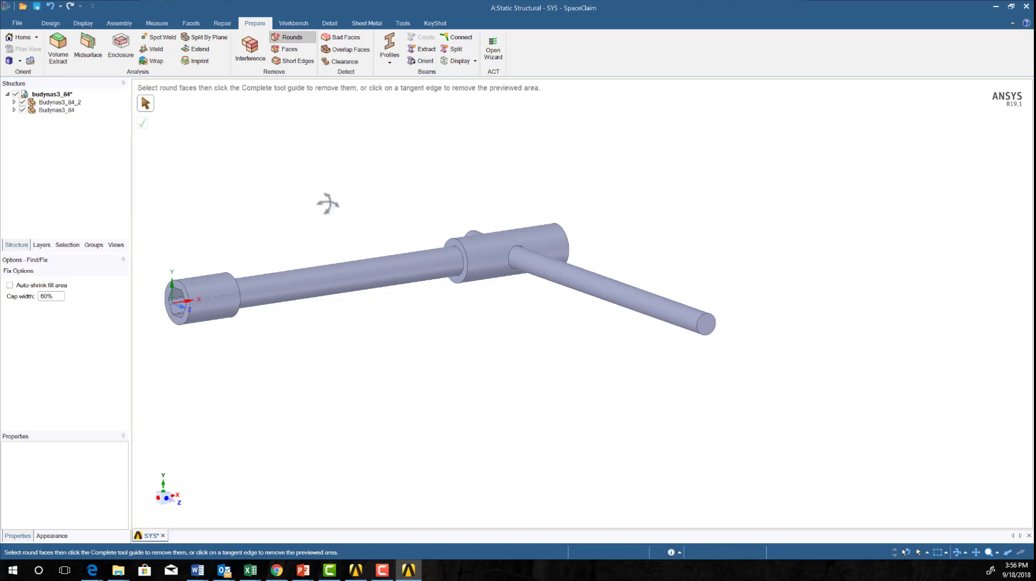
{"action": "mouse_move", "coordinate": [327, 204]}
{"action": "middle_mouse_down"}
{"action": "mouse_move", "coordinate": [317, 225]}
{"action": "mouse_move", "coordinate": [254, 221]}
{"action": "mouse_move", "coordinate": [283, 232]}
{"action": "mouse_move", "coordinate": [269, 217]}
{"action": "mouse_move", "coordinate": [288, 216]}
{"action": "middle_mouse_up"}
{"action": "middle_click_drag", "start_coordinate": [310, 183], "coordinate": [371, 249], "text": "shift"}
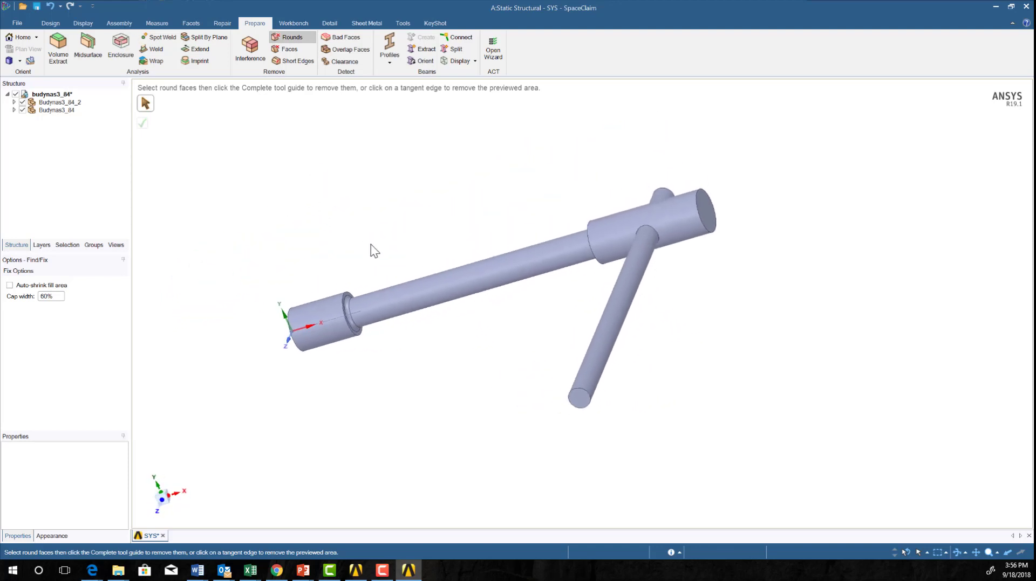
Create a reference axis along the coordinate system's X axis, running through the length of the wrench shaft
{"action": "left_click", "coordinate": [50, 23]}
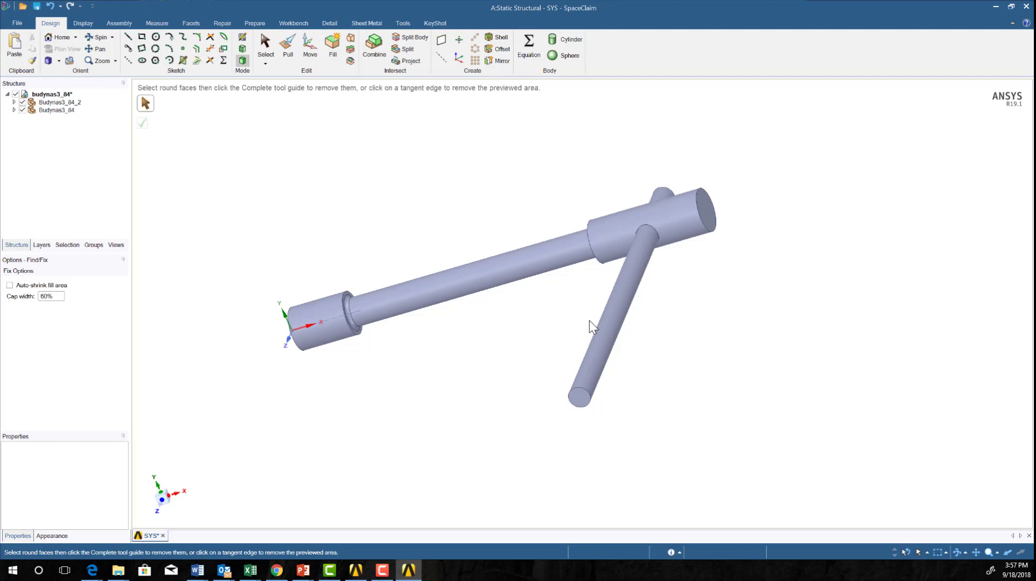
{"action": "middle_click_drag", "start_coordinate": [495, 338], "coordinate": [649, 301]}
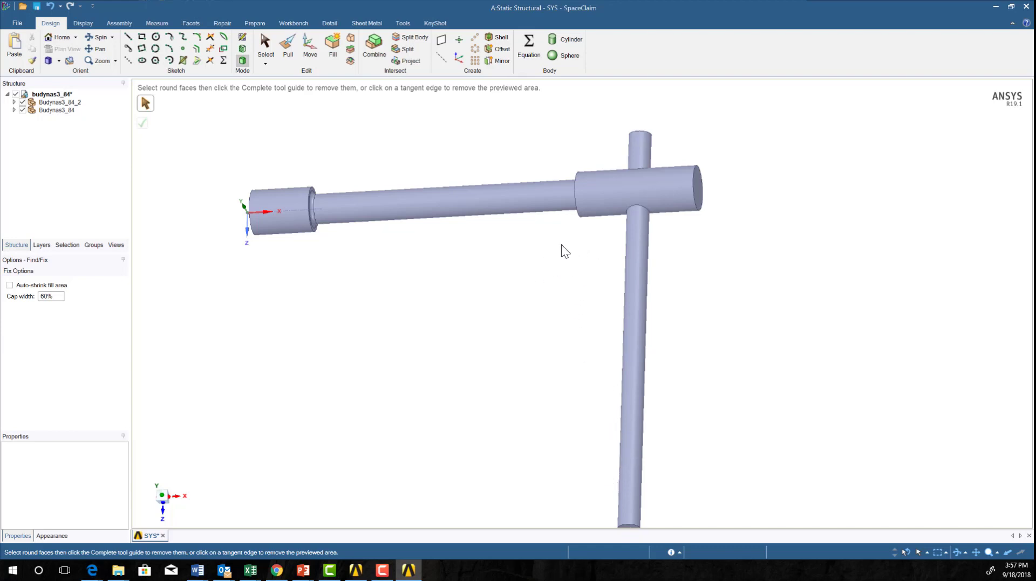
{"action": "middle_click_drag", "start_coordinate": [511, 167], "coordinate": [656, 152]}
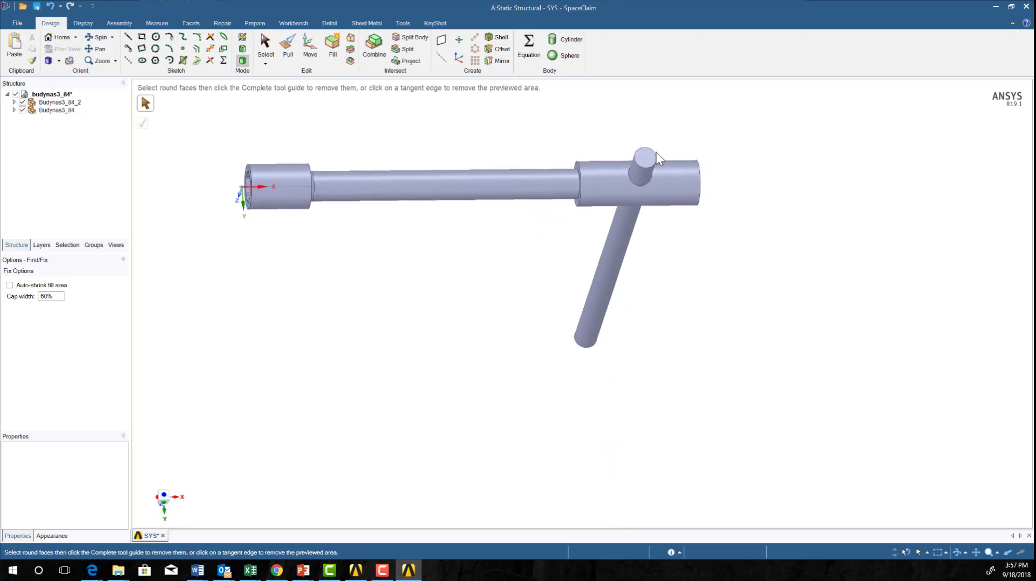
{"action": "mouse_move", "coordinate": [534, 273]}
{"action": "middle_mouse_down"}
{"action": "mouse_move", "coordinate": [495, 206]}
{"action": "mouse_move", "coordinate": [557, 236]}
{"action": "mouse_move", "coordinate": [539, 235]}
{"action": "mouse_move", "coordinate": [511, 340]}
{"action": "mouse_move", "coordinate": [527, 332]}
{"action": "mouse_move", "coordinate": [486, 222]}
{"action": "mouse_move", "coordinate": [497, 185]}
{"action": "mouse_move", "coordinate": [469, 213]}
{"action": "mouse_move", "coordinate": [476, 219]}
{"action": "middle_mouse_up"}
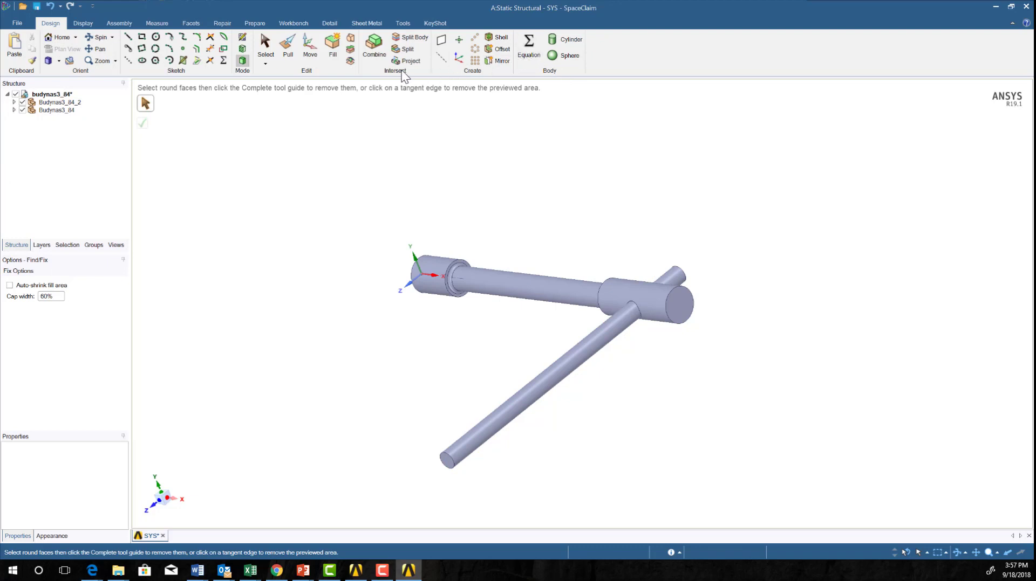
{"action": "left_click", "coordinate": [440, 57]}
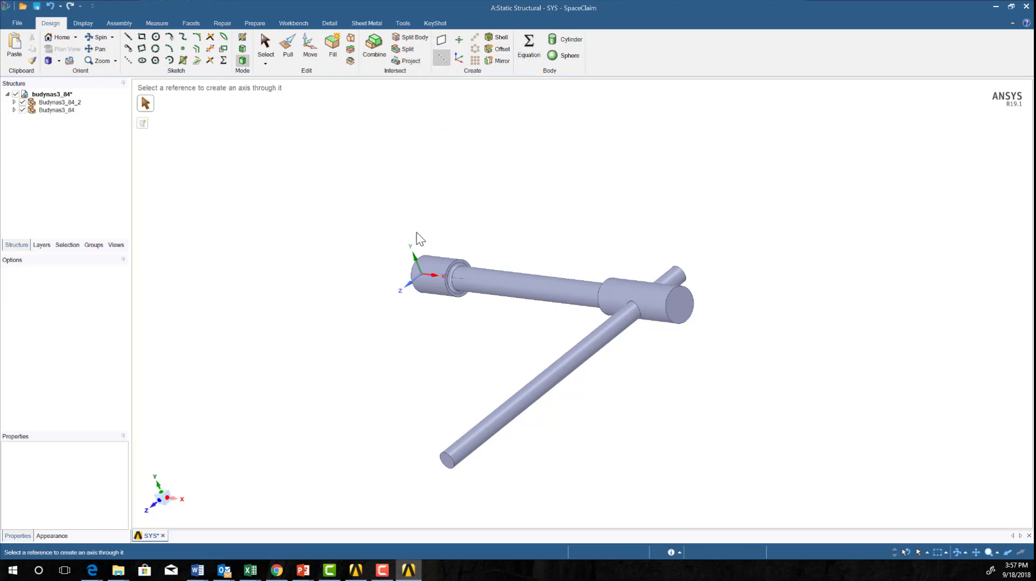
{"action": "left_click", "coordinate": [431, 276]}
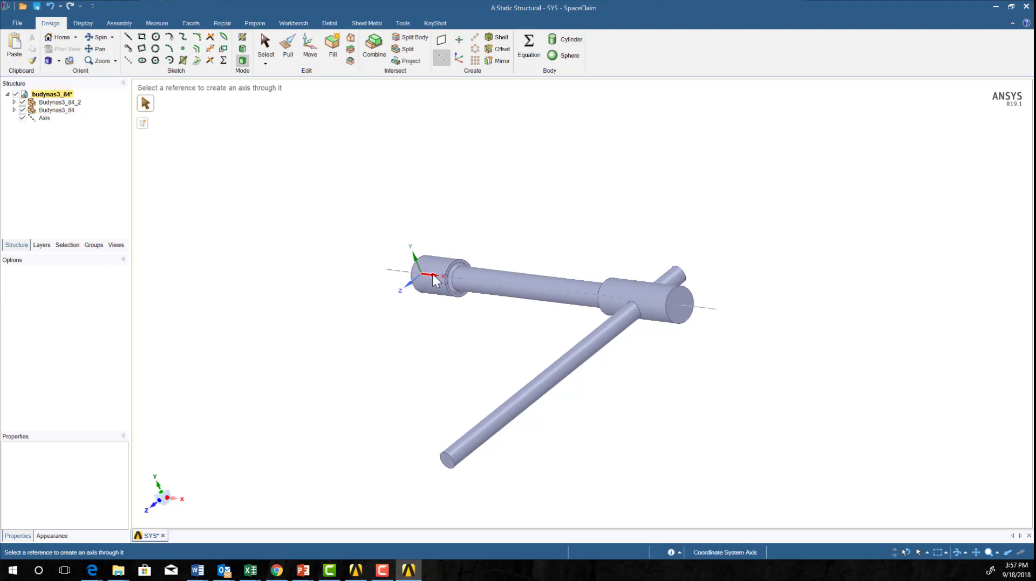
Create two reference planes, one from the coordinate system's X axis and one from its Y axis
{"action": "left_click", "coordinate": [441, 38]}
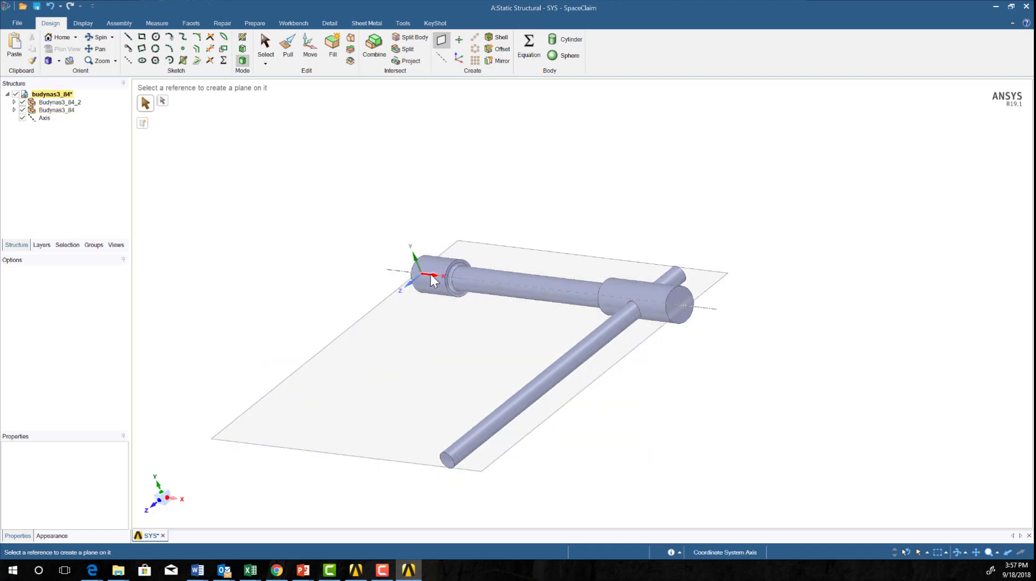
{"action": "left_click", "coordinate": [426, 274]}
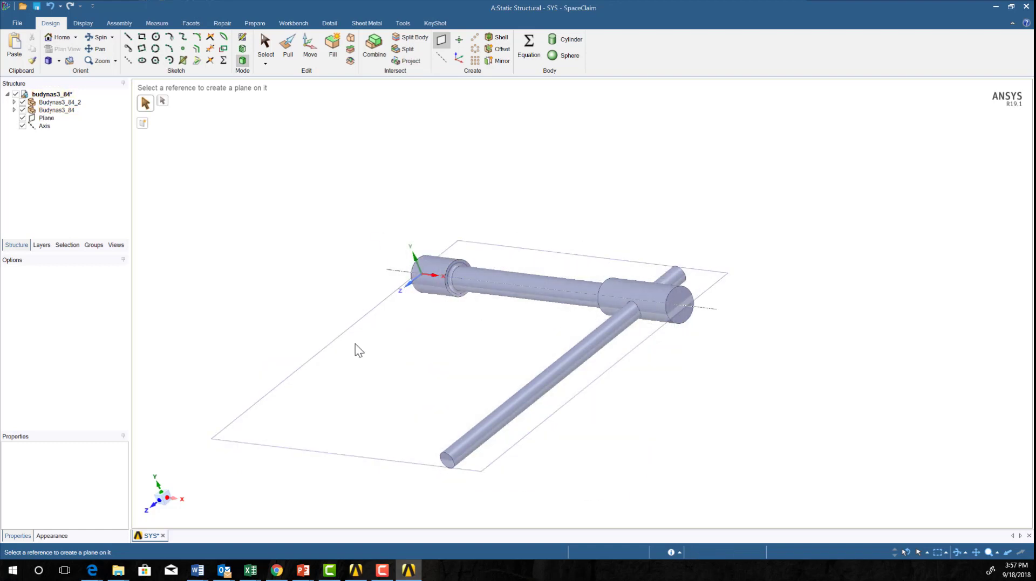
{"action": "middle_click_drag", "start_coordinate": [355, 344], "coordinate": [318, 303]}
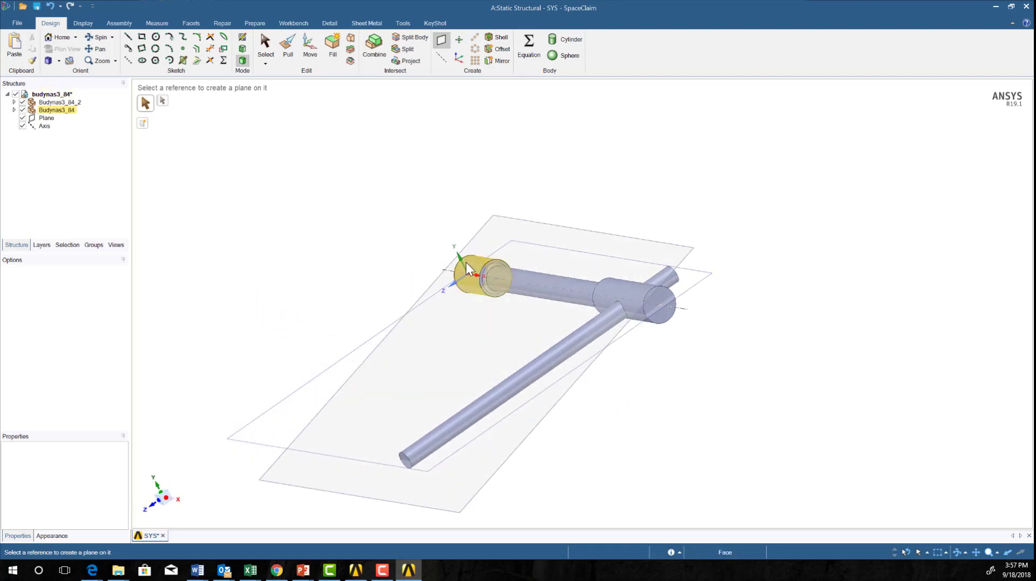
{"action": "middle_click_drag", "start_coordinate": [455, 329], "coordinate": [492, 182]}
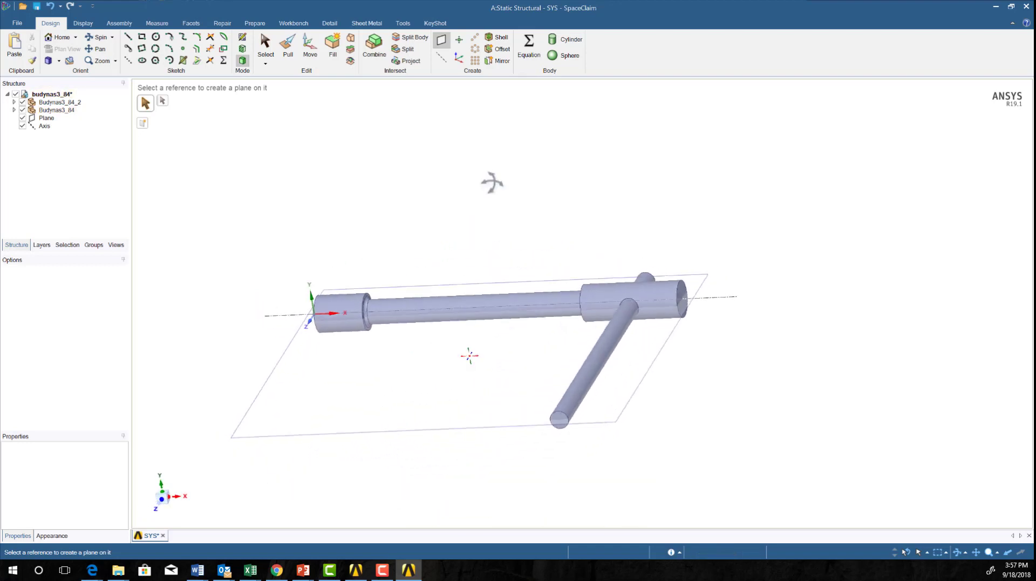
{"action": "left_click", "coordinate": [312, 297]}
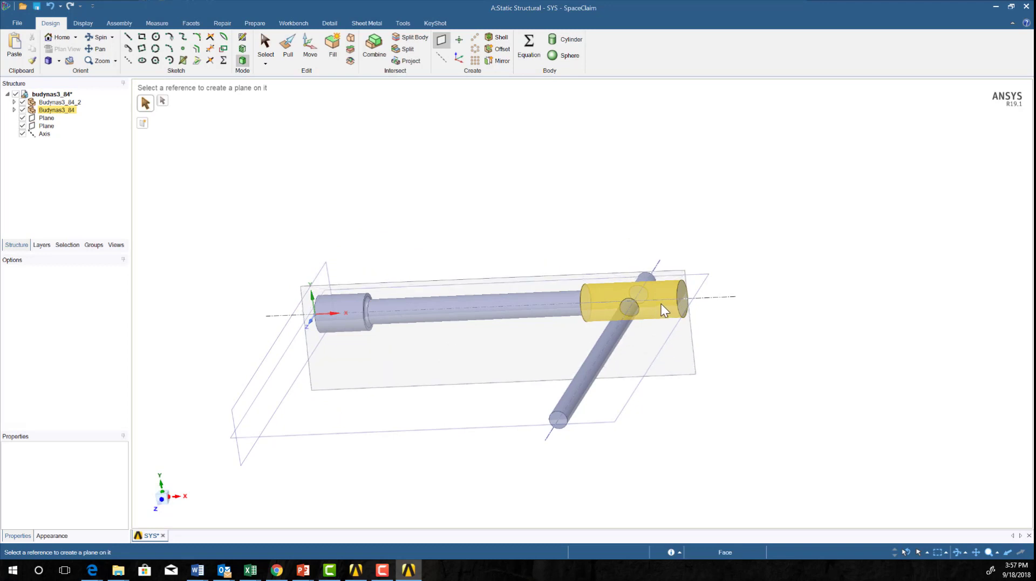
Split the circular end face at the cross handle's short end into halves along the plane containing the shaft axis
{"action": "middle_click_drag", "start_coordinate": [747, 407], "coordinate": [602, 368]}
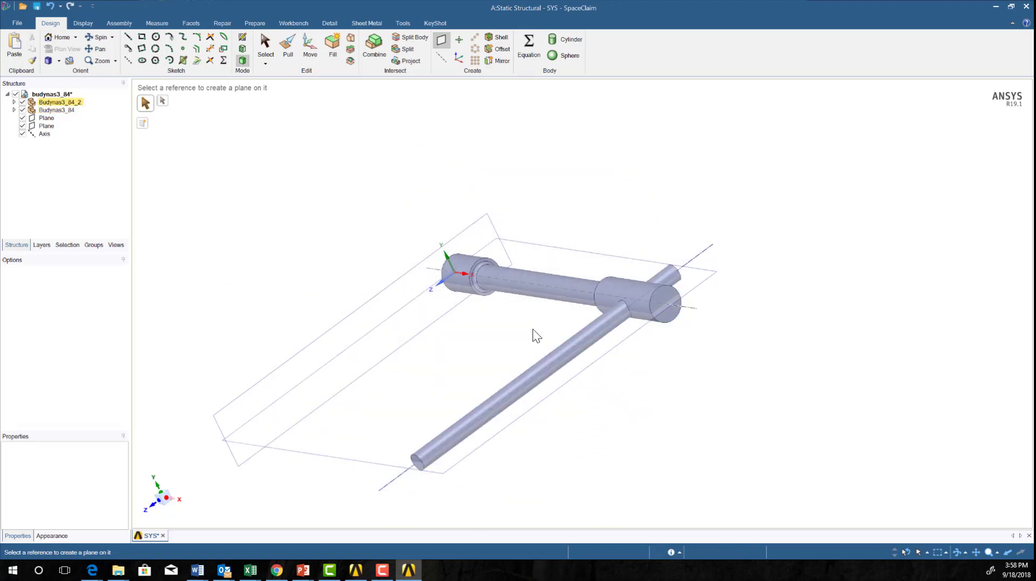
{"action": "middle_click_drag", "start_coordinate": [625, 418], "coordinate": [564, 439]}
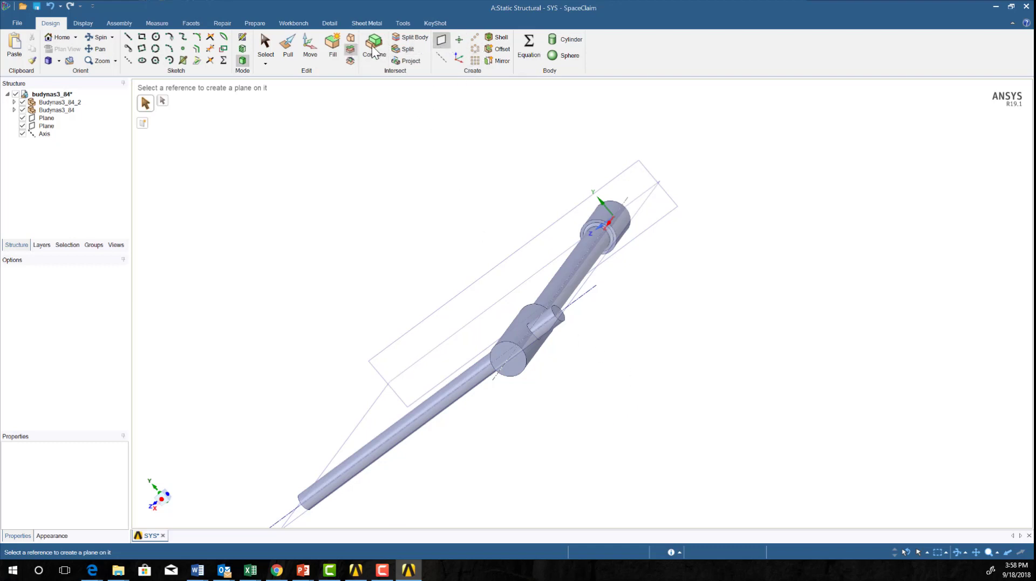
{"action": "left_click", "coordinate": [405, 48]}
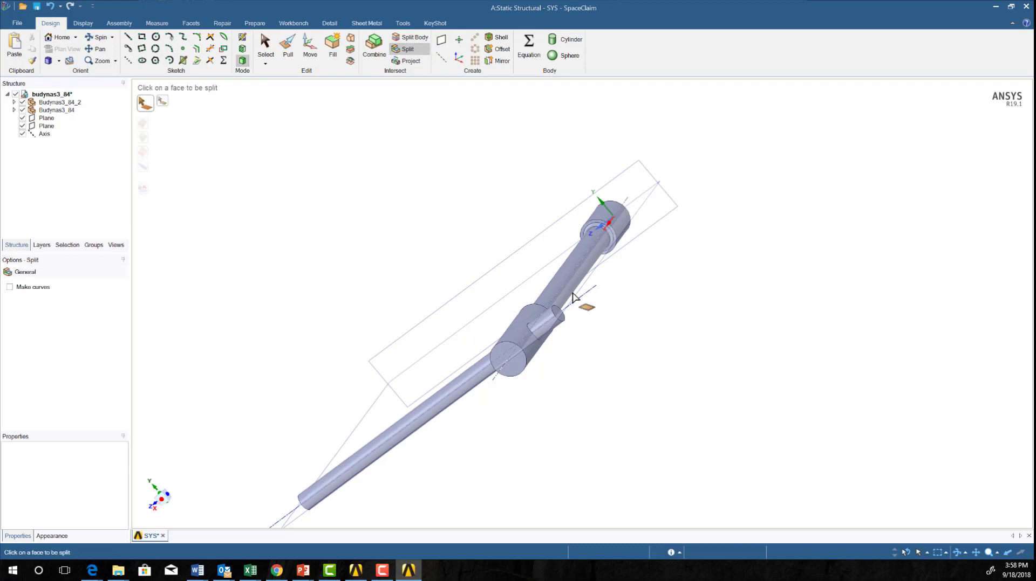
{"action": "scroll", "coordinate": [566, 298], "scroll_direction": "up", "scroll_amount": 5}
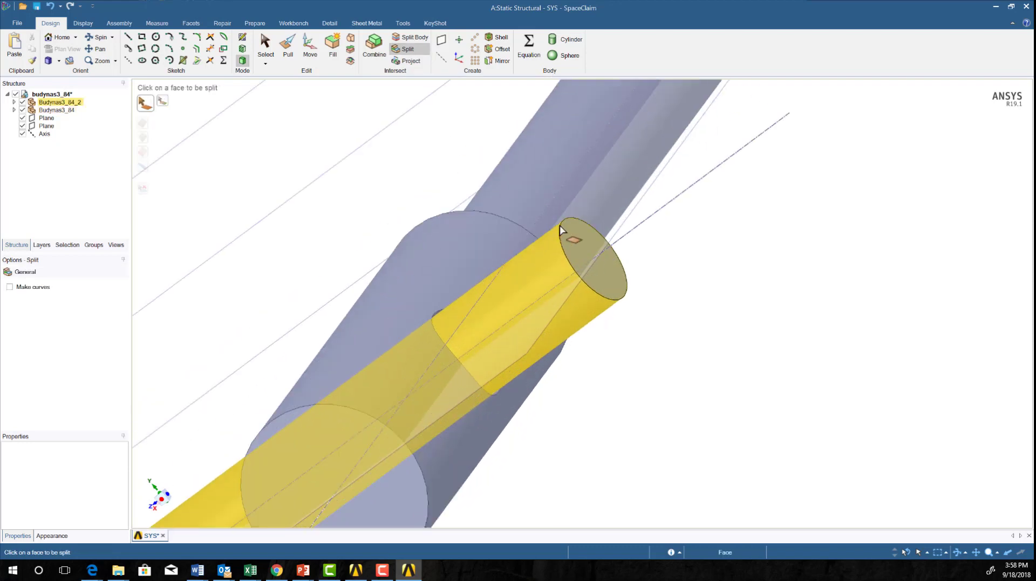
{"action": "left_click", "coordinate": [581, 245]}
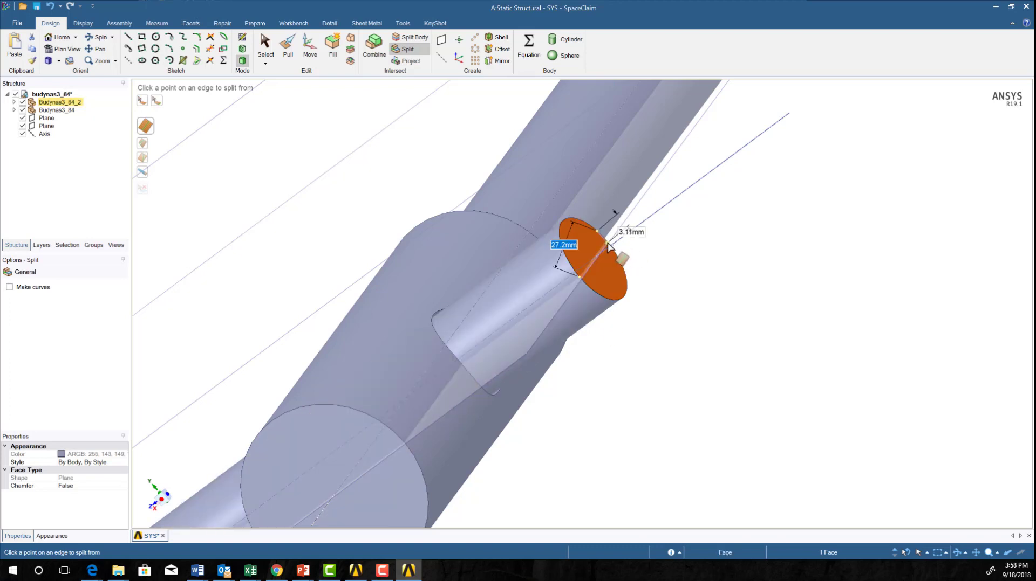
{"action": "scroll", "coordinate": [608, 248], "scroll_direction": "up", "scroll_amount": 3}
{"action": "scroll", "coordinate": [608, 249], "scroll_direction": "up", "scroll_amount": 3}
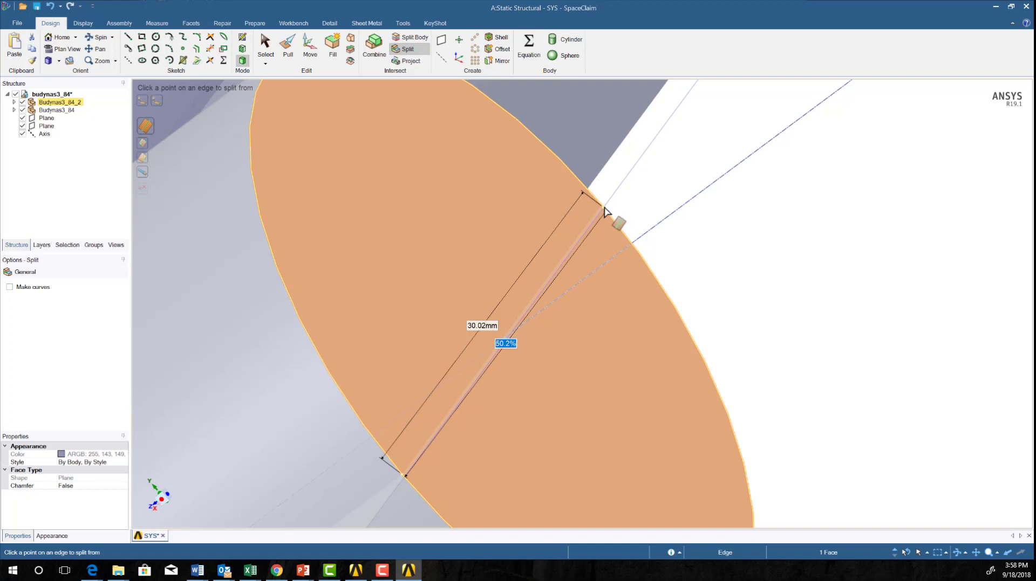
{"action": "left_click", "coordinate": [608, 214]}
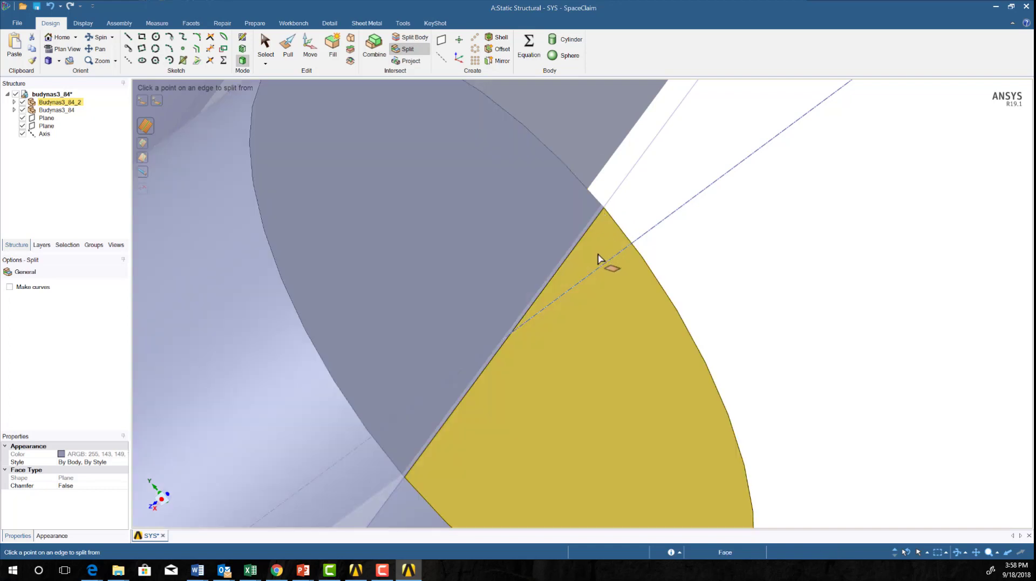
Split the cross handle's cylindrical face with a ring around it on the long side, just outside the larger cylinder
{"action": "scroll", "coordinate": [561, 303], "scroll_direction": "down", "scroll_amount": 3}
{"action": "scroll", "coordinate": [561, 302], "scroll_direction": "down", "scroll_amount": 1}
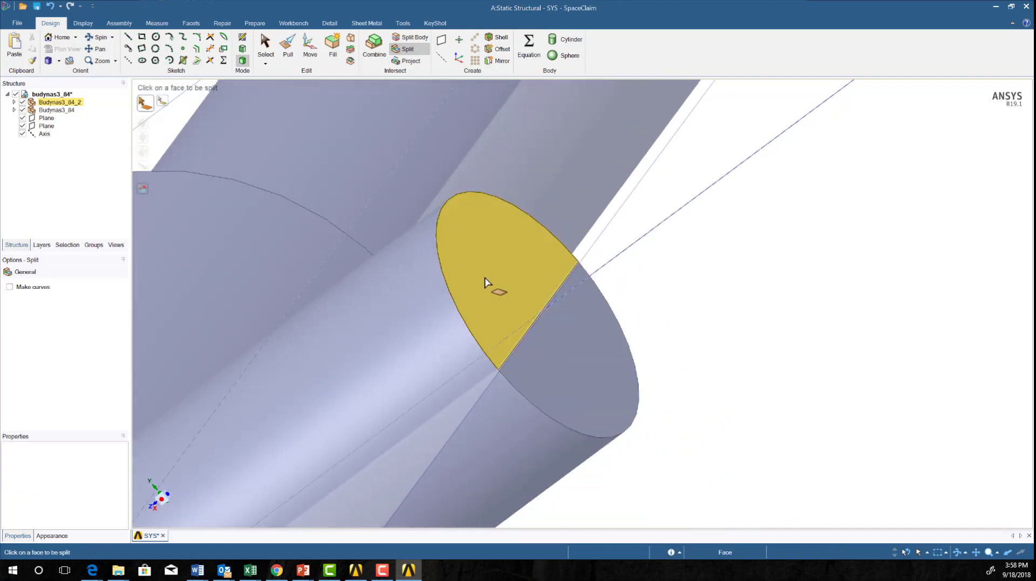
{"action": "scroll", "coordinate": [559, 325], "scroll_direction": "down", "scroll_amount": 1}
{"action": "scroll", "coordinate": [540, 326], "scroll_direction": "down", "scroll_amount": 1}
{"action": "scroll", "coordinate": [620, 347], "scroll_direction": "down", "scroll_amount": 3}
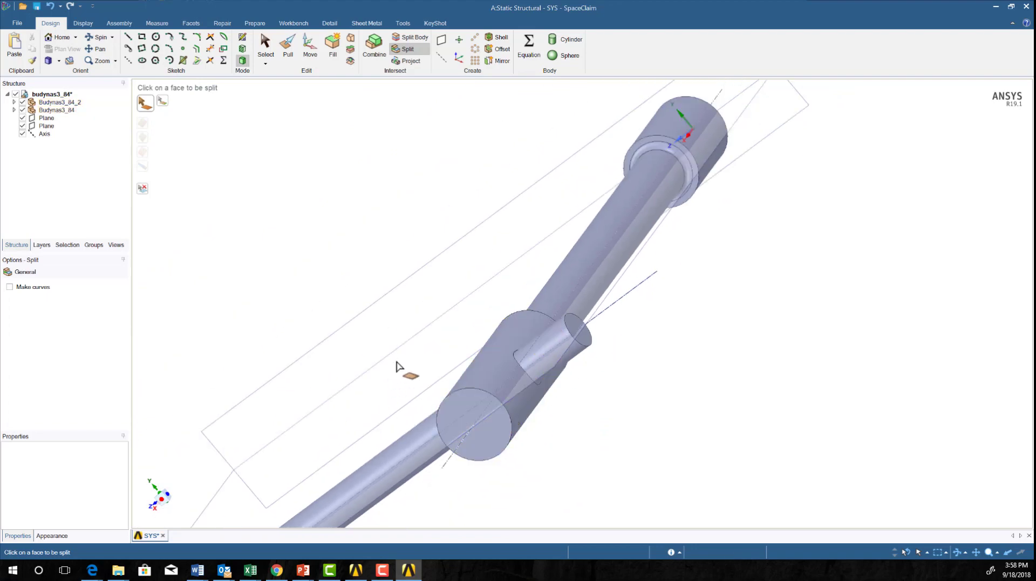
{"action": "middle_click_drag", "start_coordinate": [335, 243], "coordinate": [407, 237]}
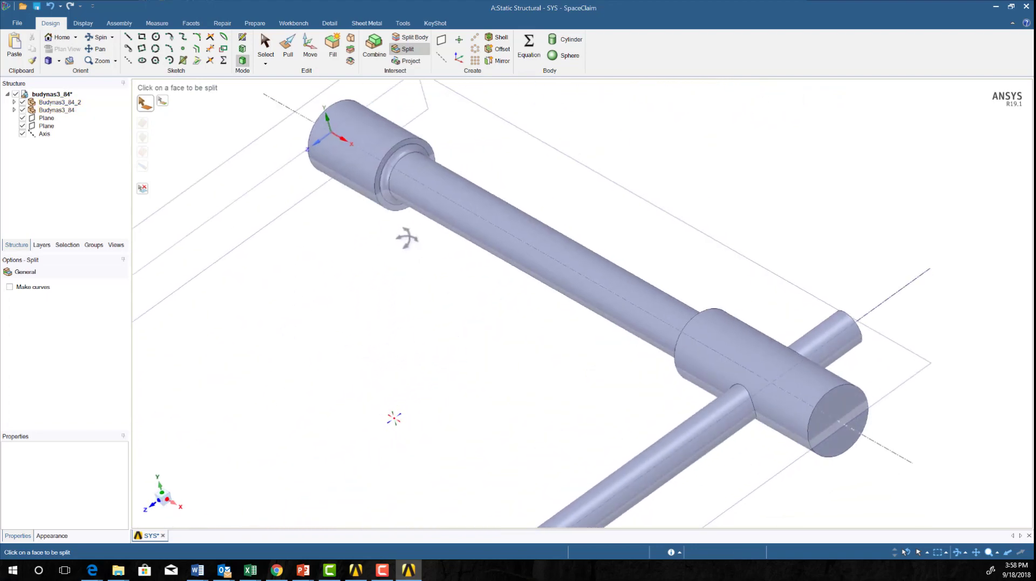
{"action": "scroll", "coordinate": [531, 286], "scroll_direction": "up", "scroll_amount": 2}
{"action": "left_click", "coordinate": [783, 462]}
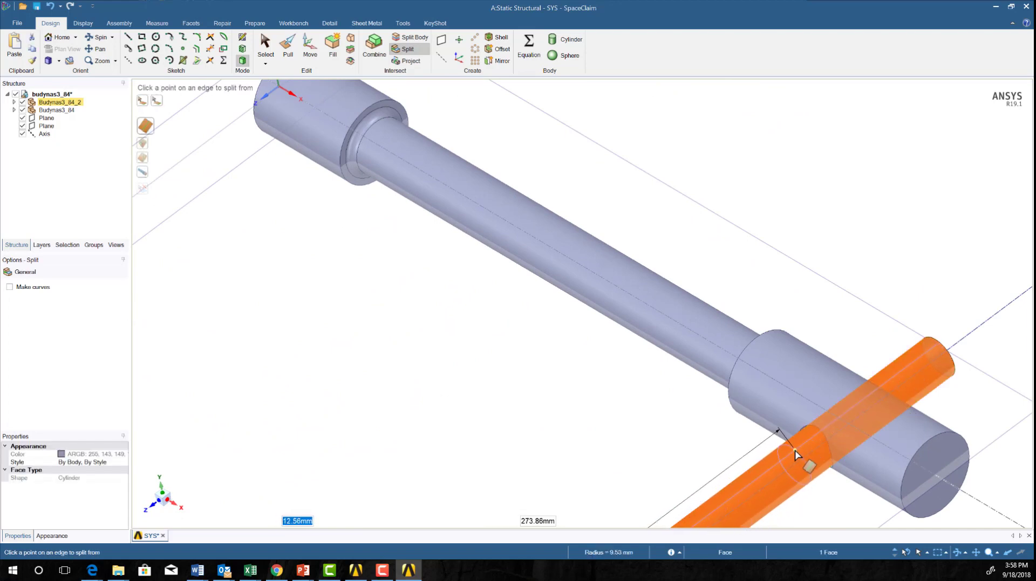
{"action": "left_click", "coordinate": [794, 453]}
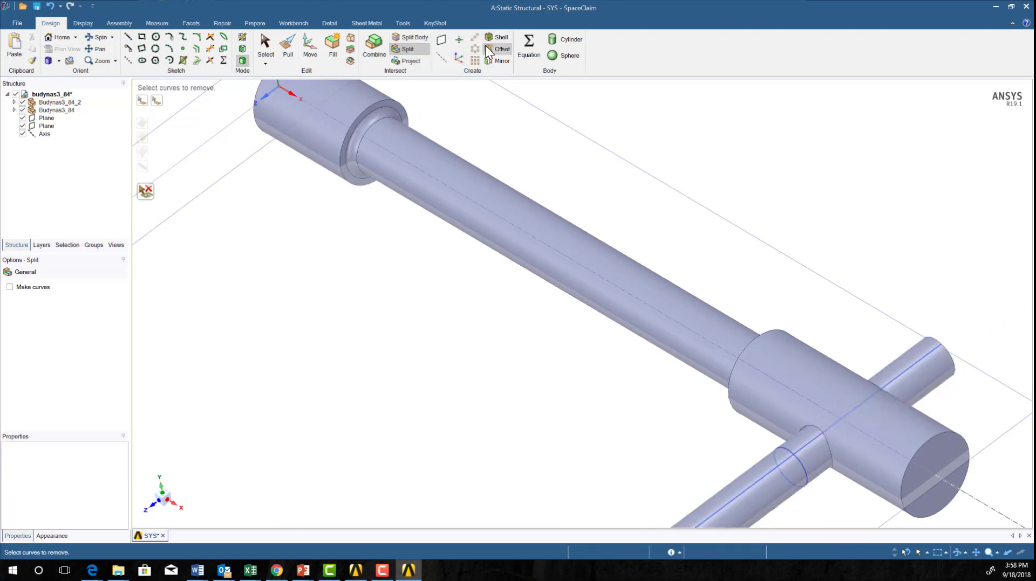
Split the handle's cylindrical face again on the short side of the larger cylinder, about 66 mm from the first ring
{"action": "left_click", "coordinate": [400, 49]}
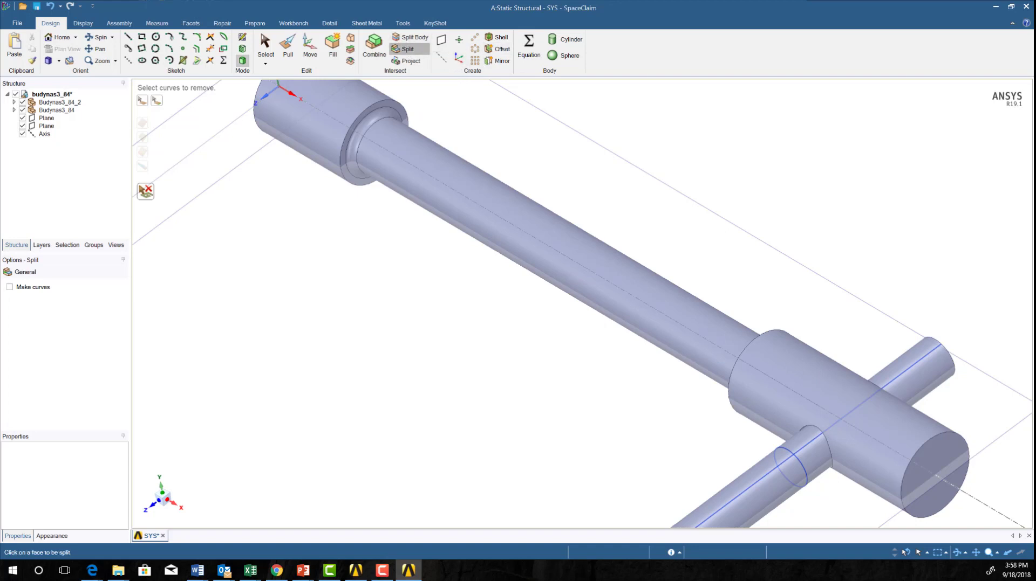
{"action": "left_click", "coordinate": [898, 372]}
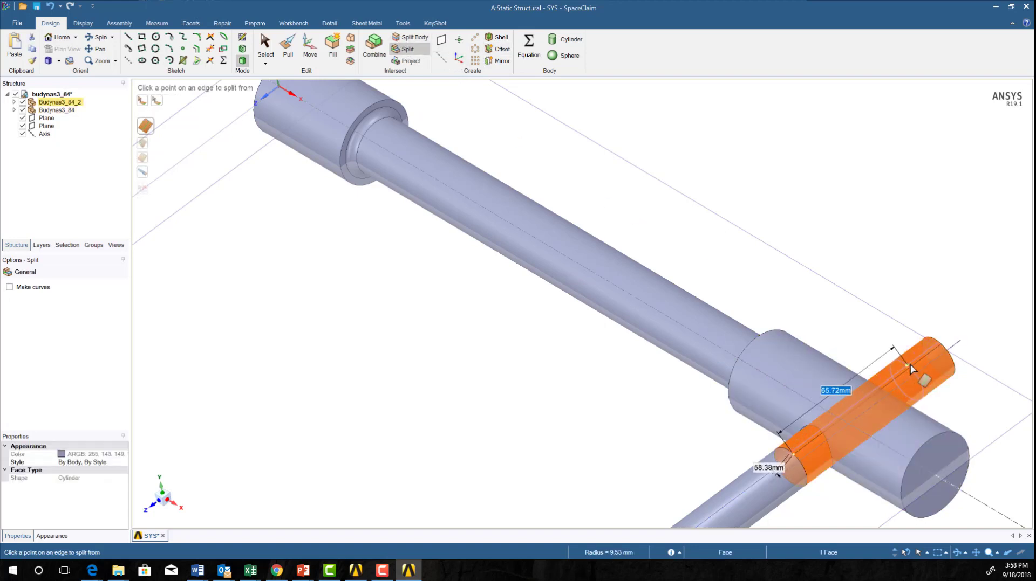
{"action": "left_click", "coordinate": [911, 369]}
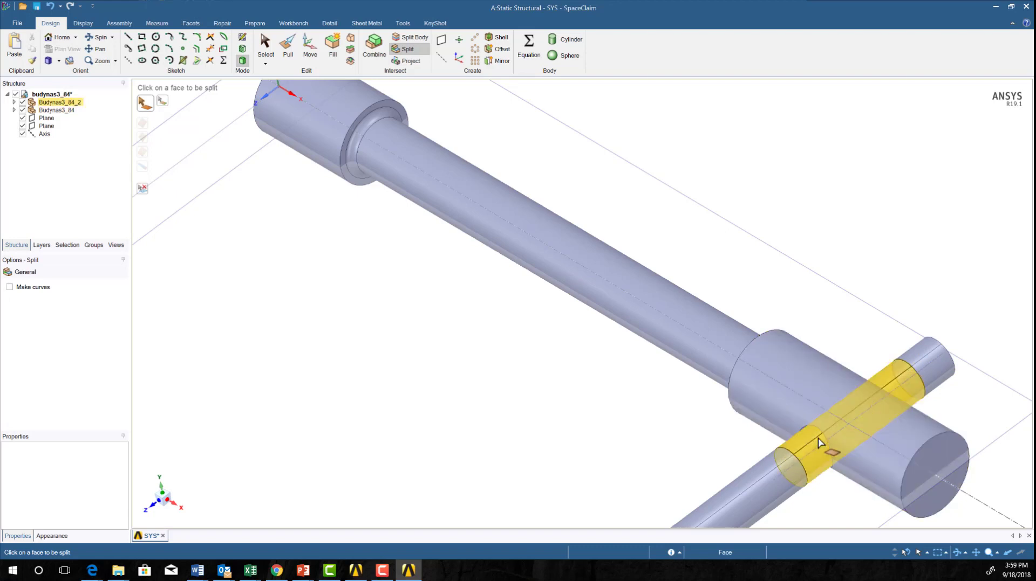
Review the whole split wrench model and close SpaceClaim to return to the Workbench project
{"action": "scroll", "coordinate": [818, 440], "scroll_direction": "down", "scroll_amount": 10}
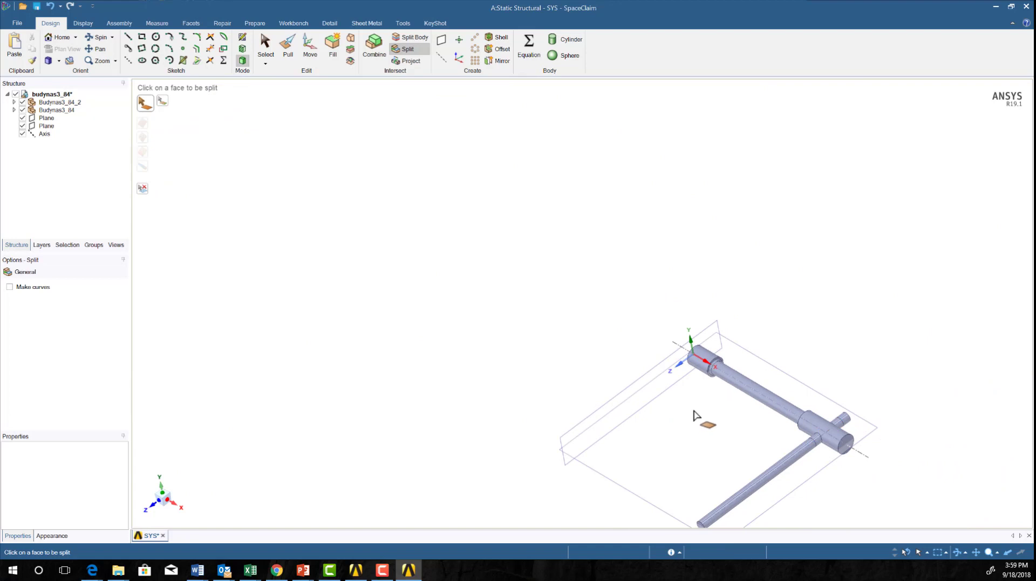
{"action": "mouse_move", "coordinate": [538, 398]}
{"action": "middle_mouse_down"}
{"action": "mouse_move", "coordinate": [562, 358]}
{"action": "mouse_move", "coordinate": [669, 402]}
{"action": "mouse_move", "coordinate": [643, 439]}
{"action": "mouse_move", "coordinate": [598, 351]}
{"action": "mouse_move", "coordinate": [552, 396]}
{"action": "middle_mouse_up"}
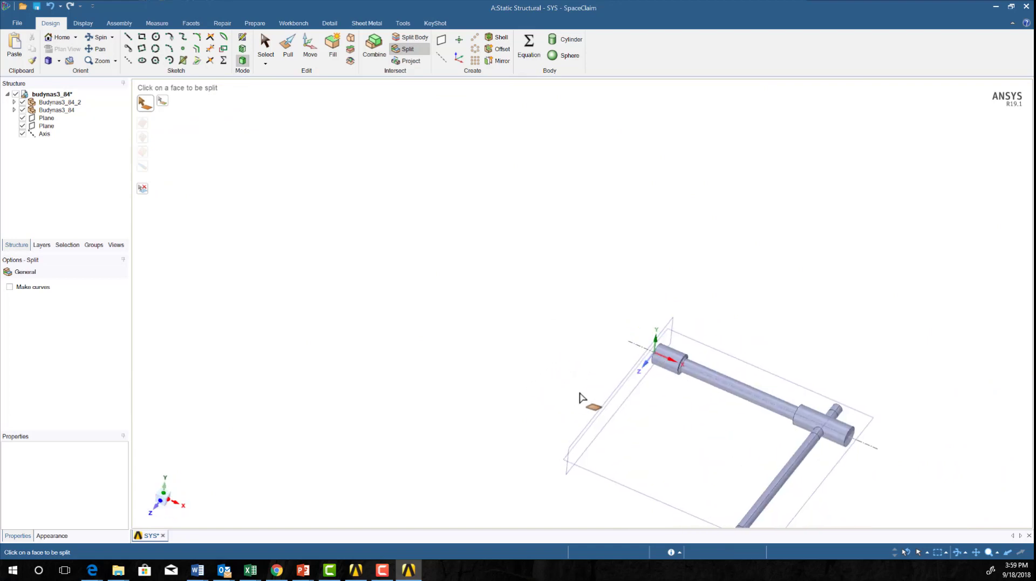
{"action": "middle_click_drag", "start_coordinate": [576, 335], "coordinate": [408, 192], "text": "shift"}
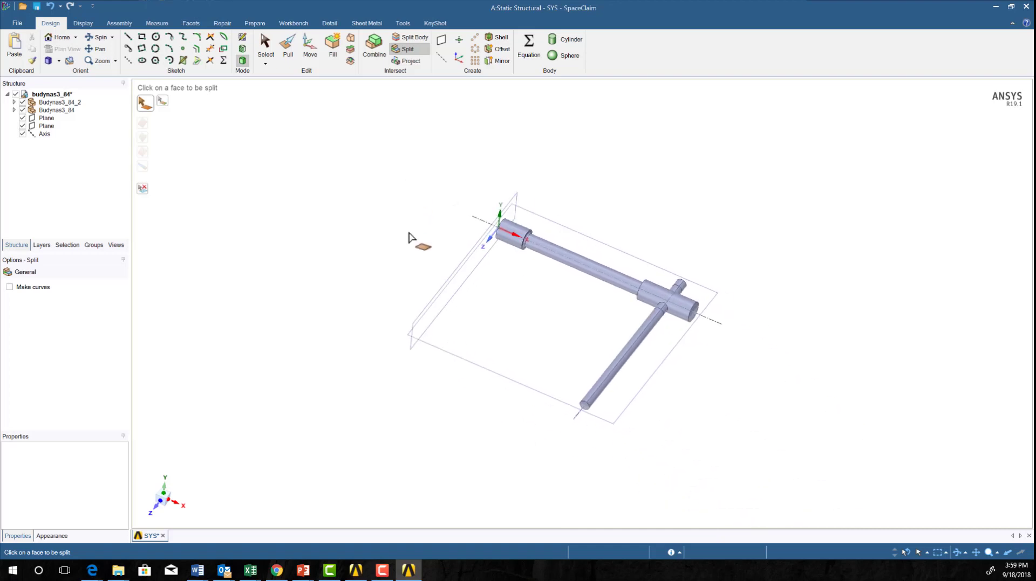
{"action": "left_click", "coordinate": [1026, 7]}
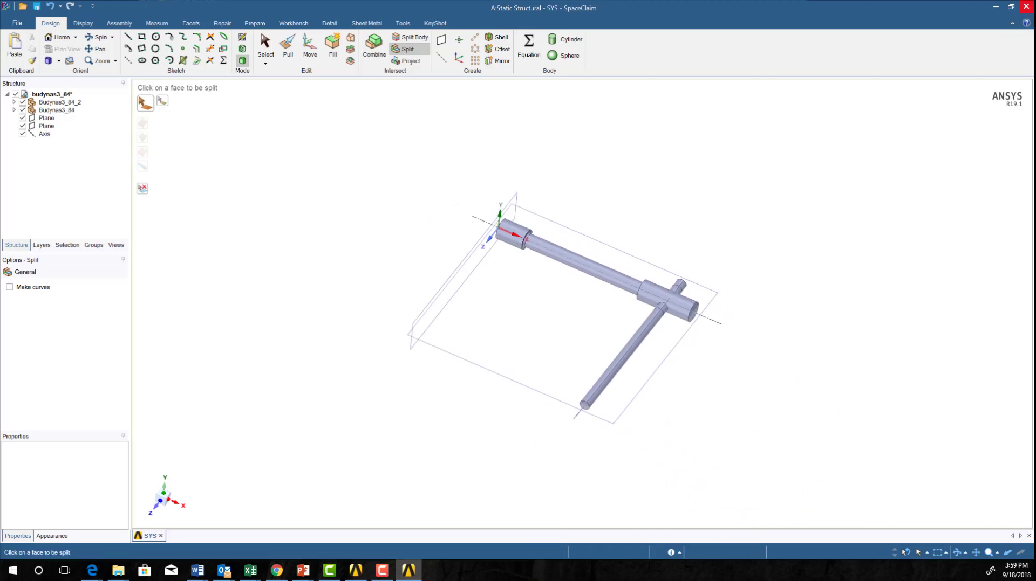